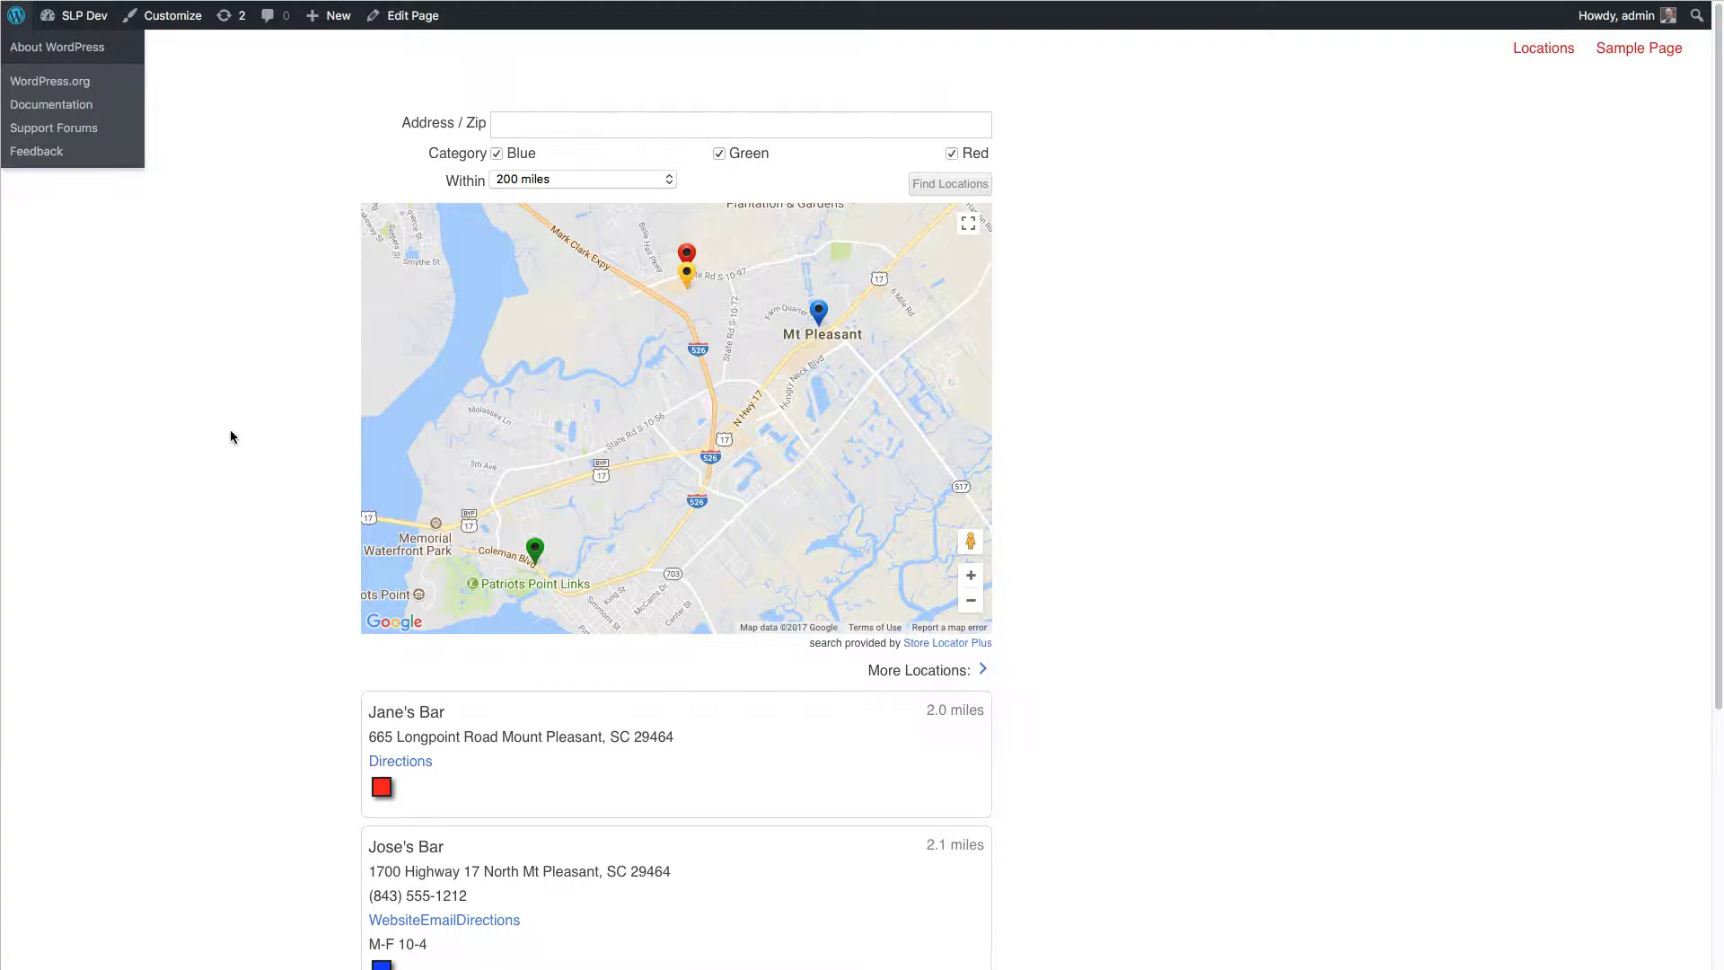
Step: On the locator page, untick the Green, Blue and Red category filters, re-running the search
click(208, 398)
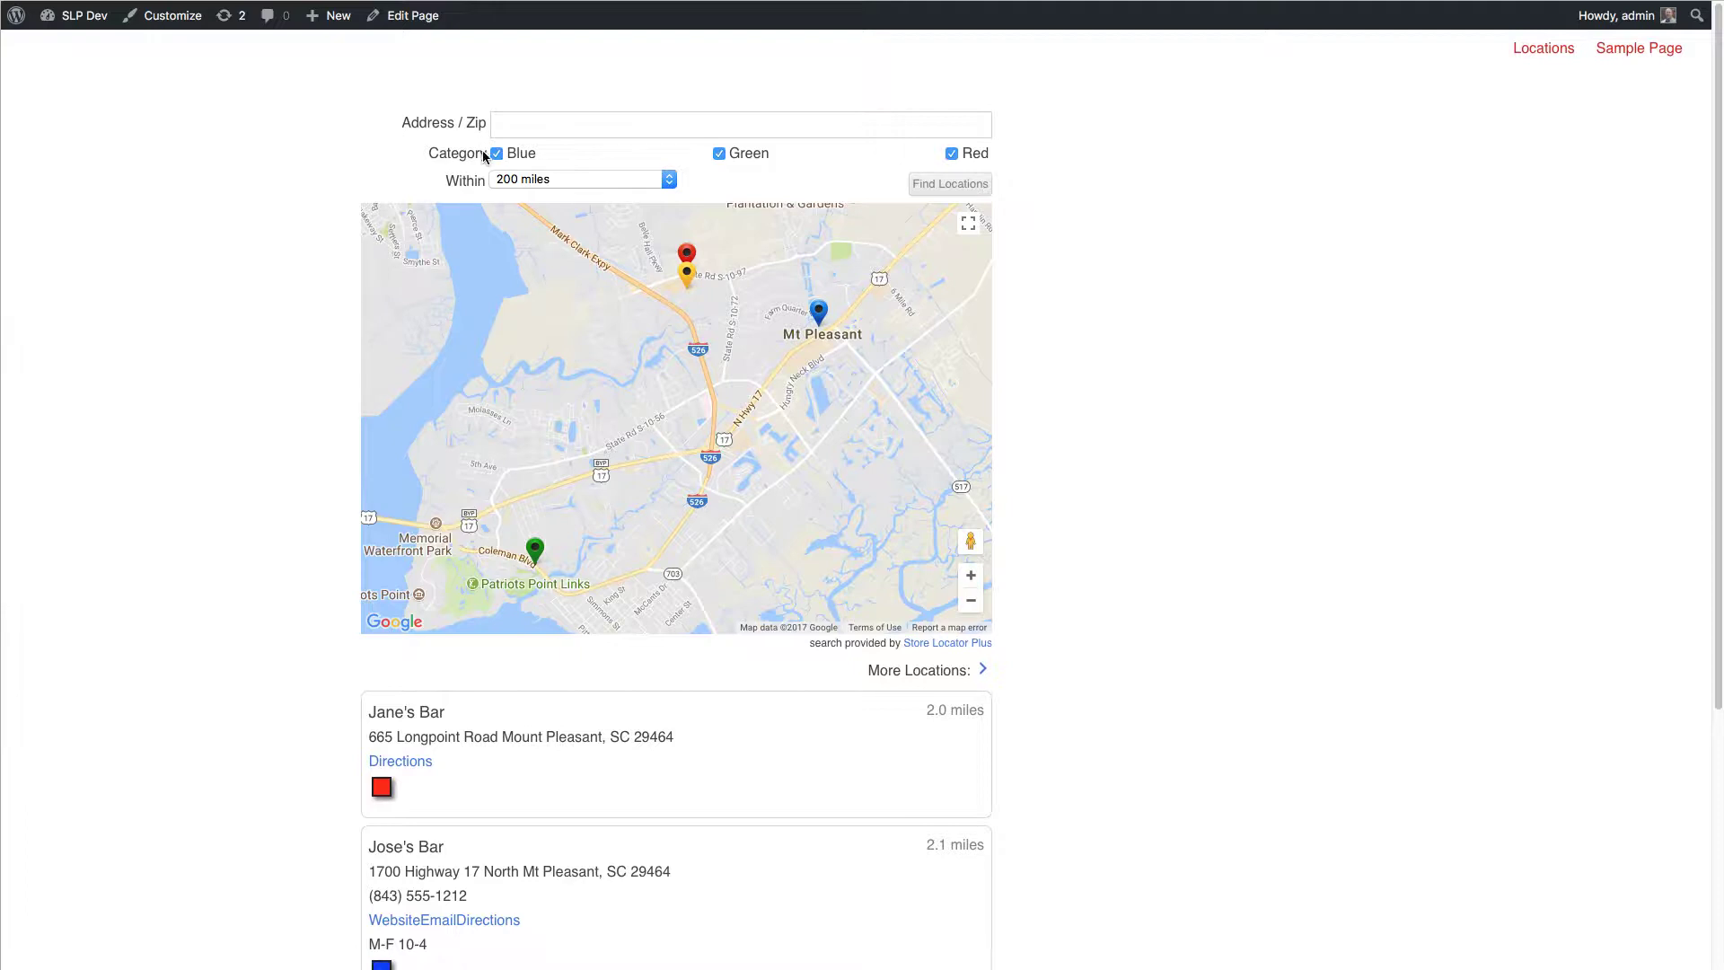
click(720, 154)
click(954, 184)
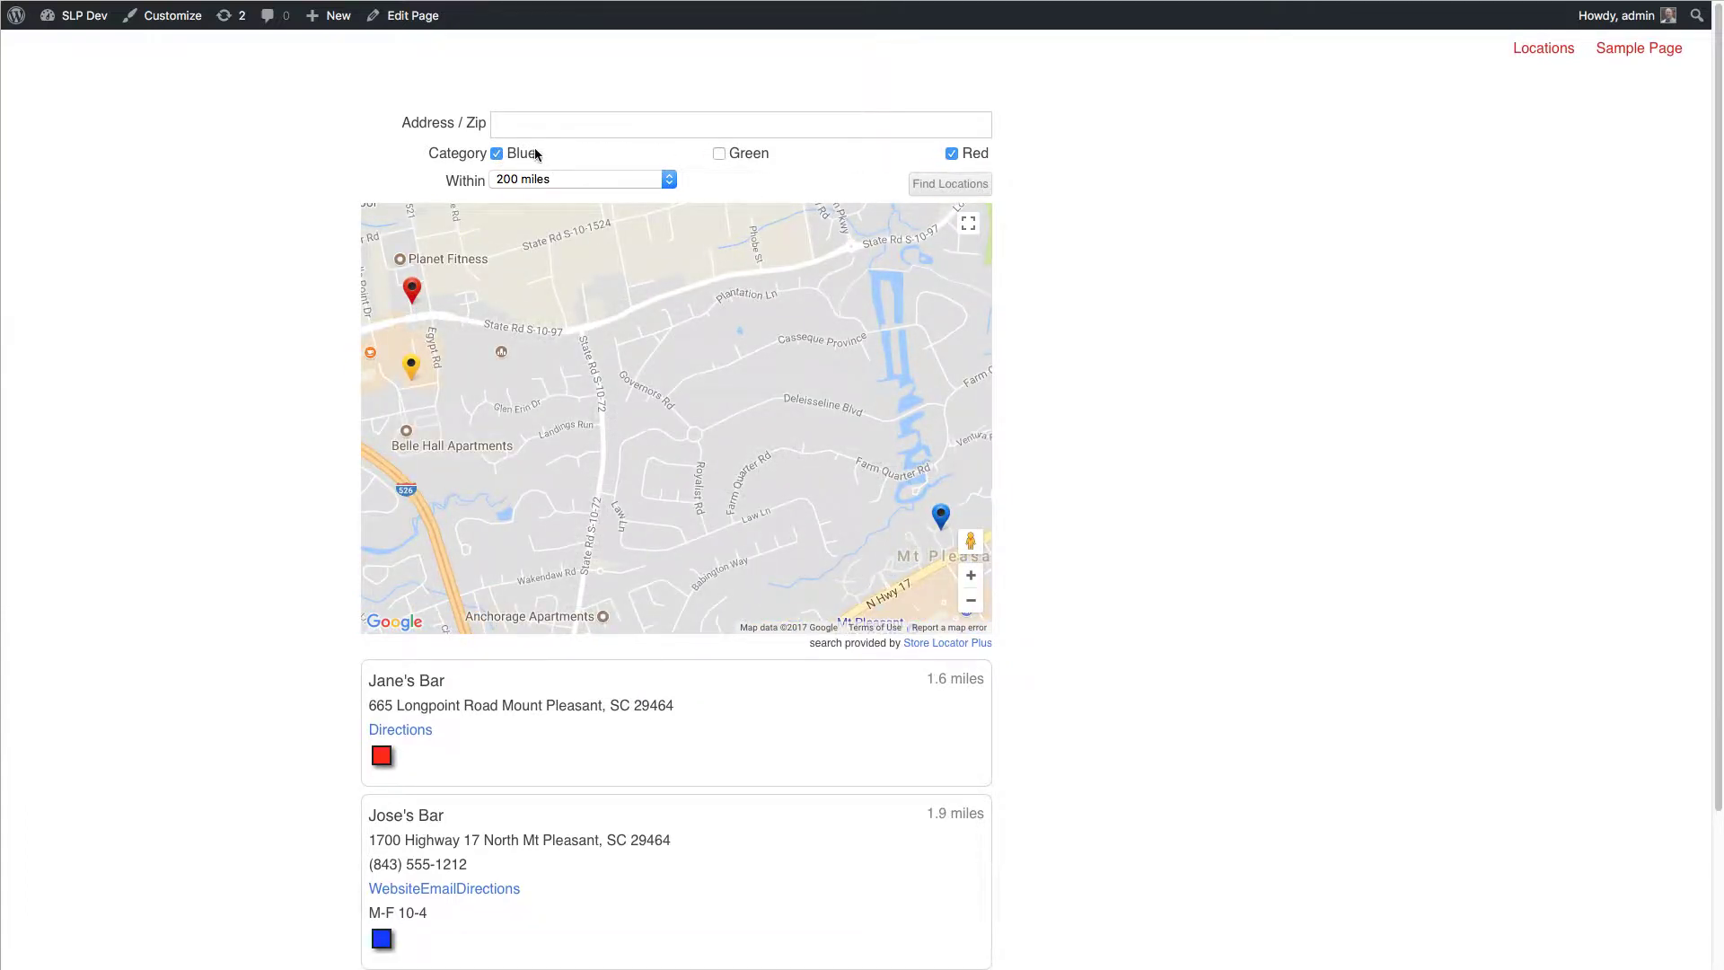
click(497, 154)
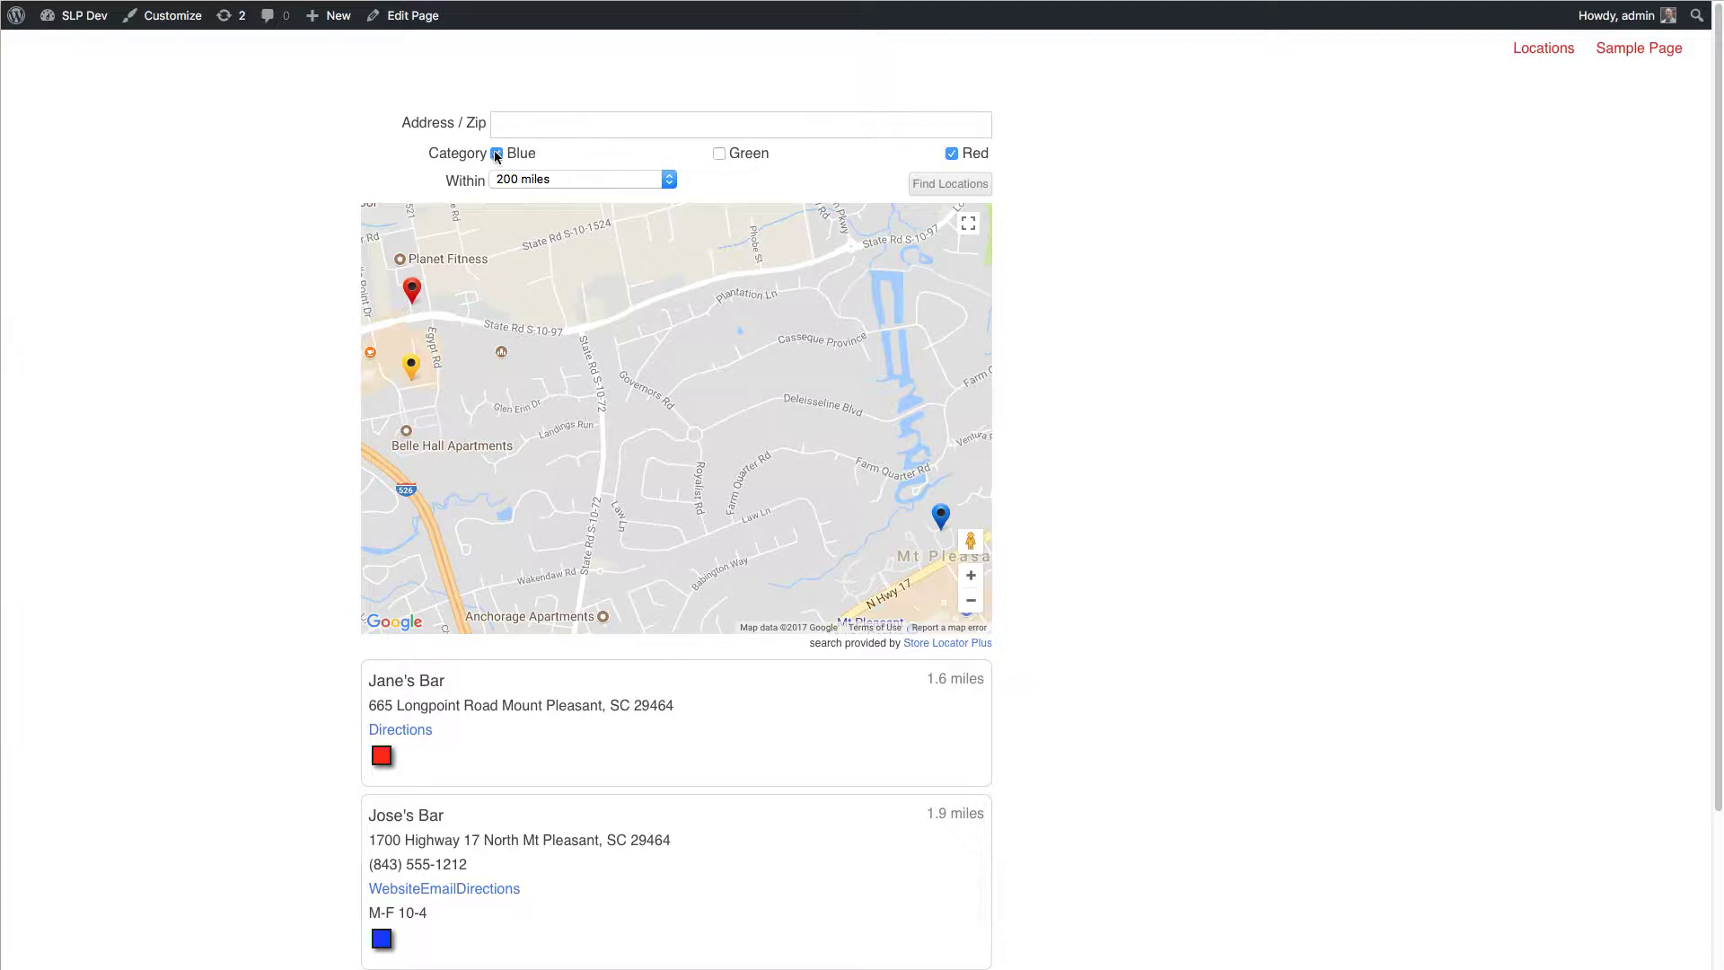
click(954, 185)
click(952, 153)
Step: Go to Store Locator Plus Categories and open the Category Manager page
mouse_move(85, 16)
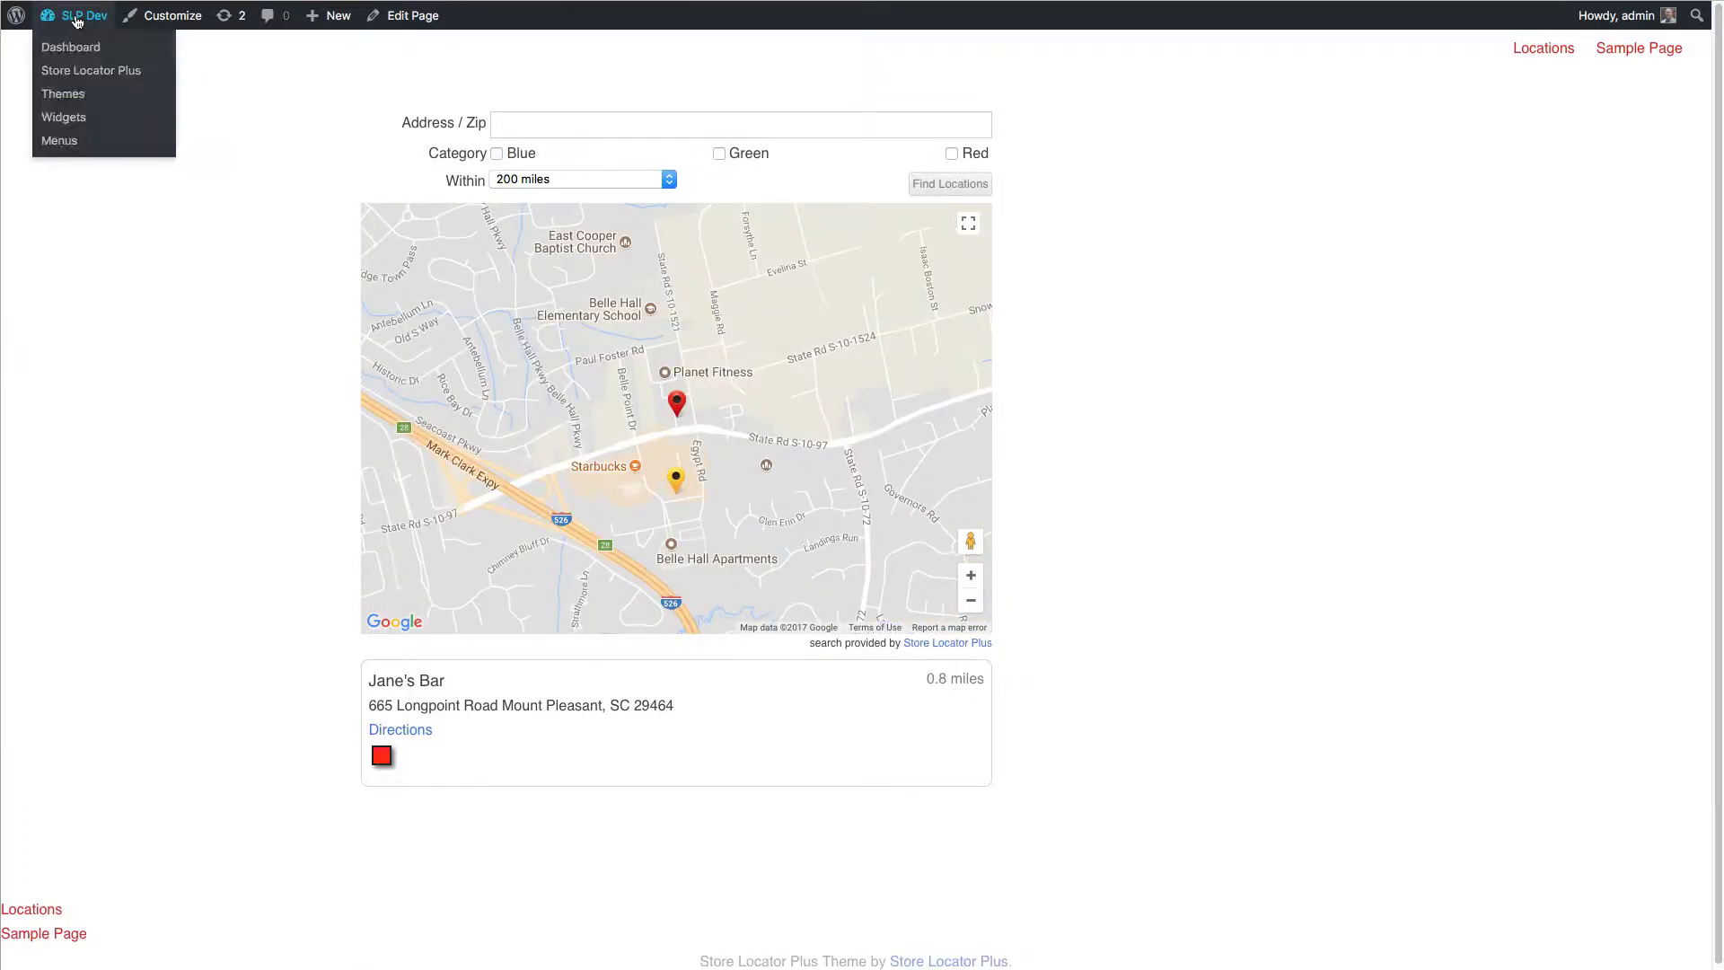
click(102, 72)
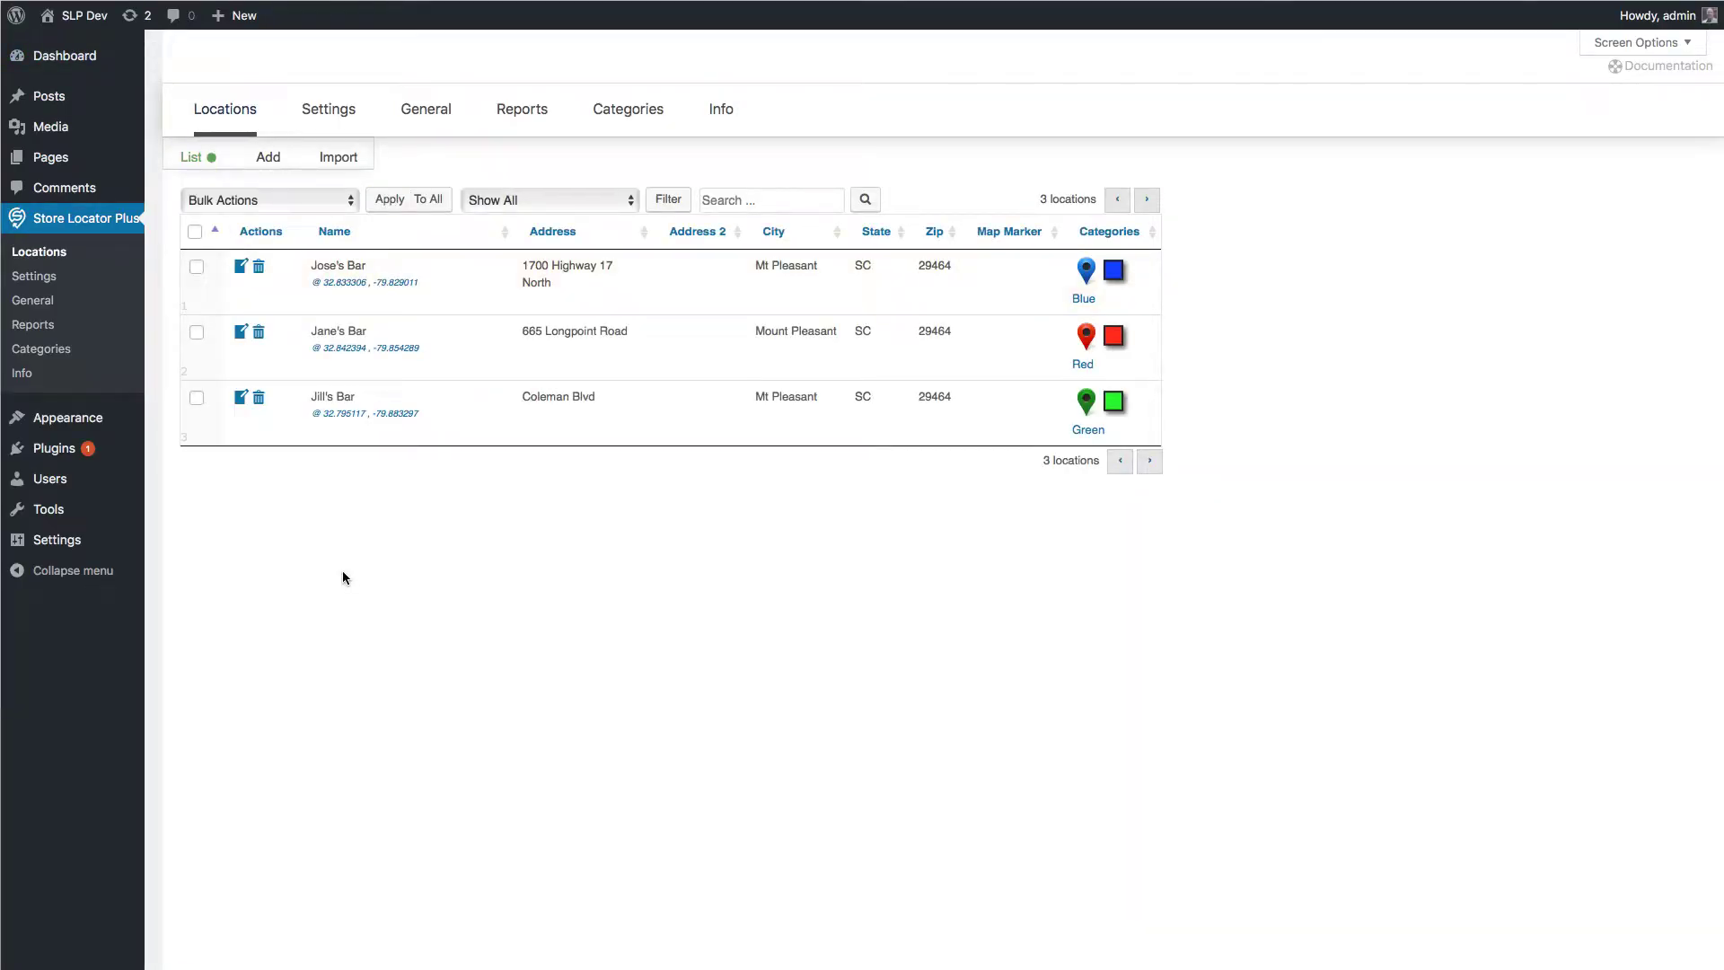
click(626, 111)
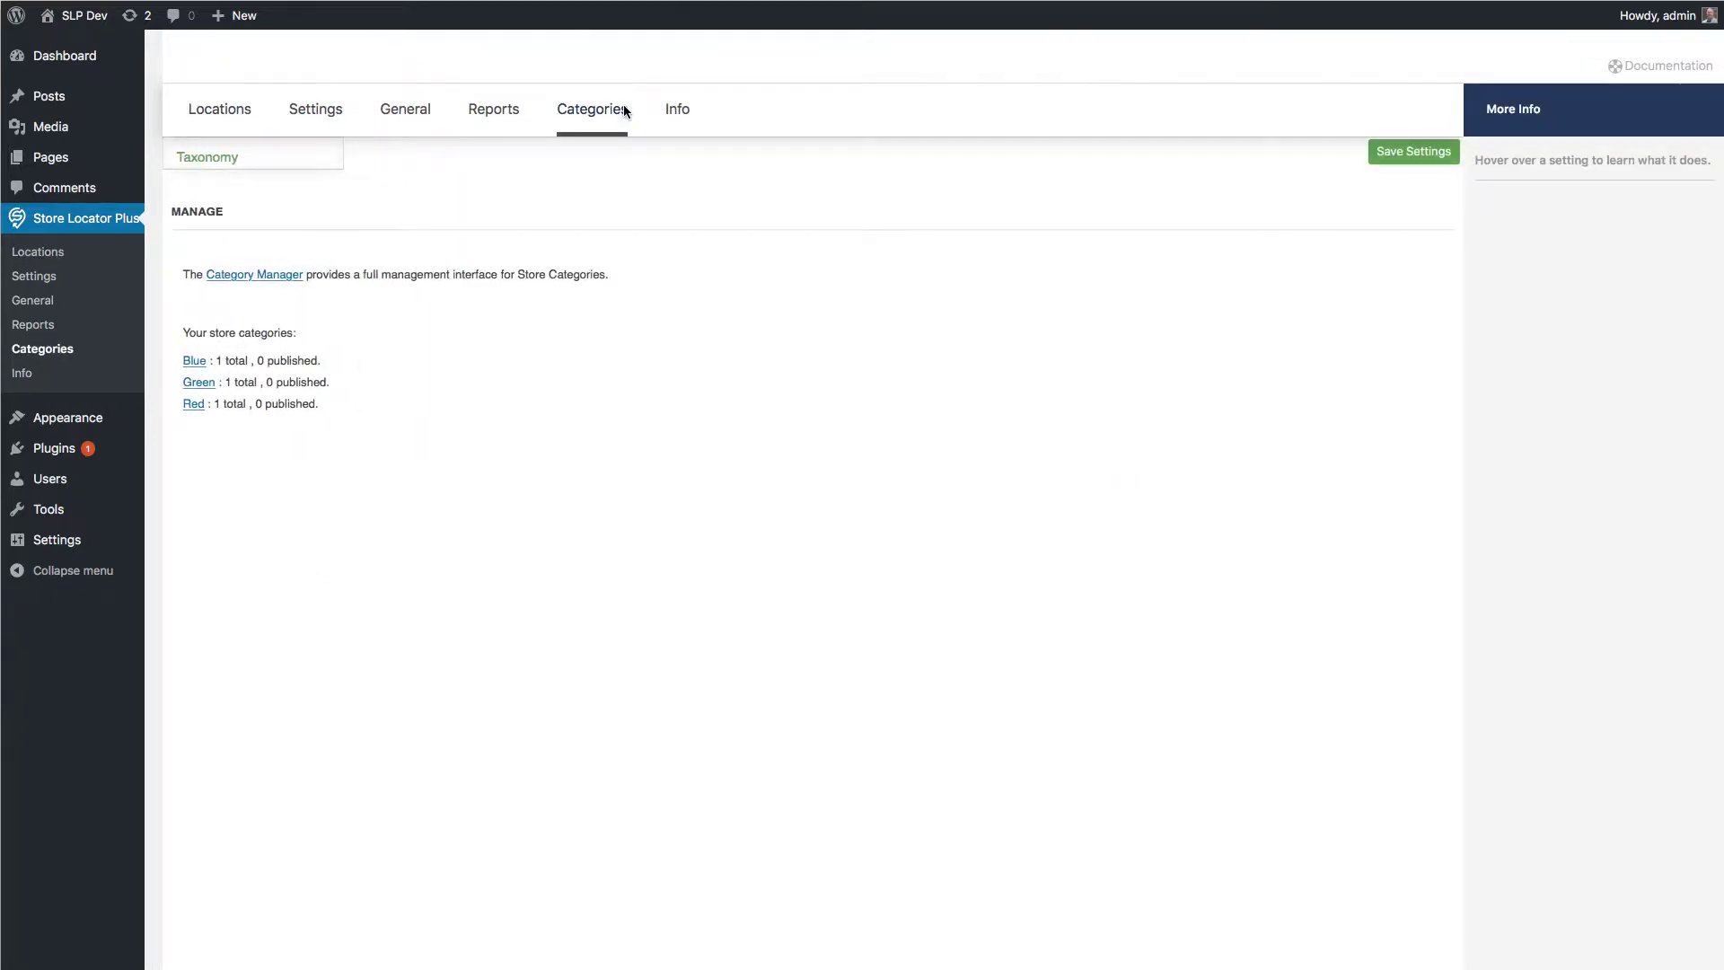
click(252, 280)
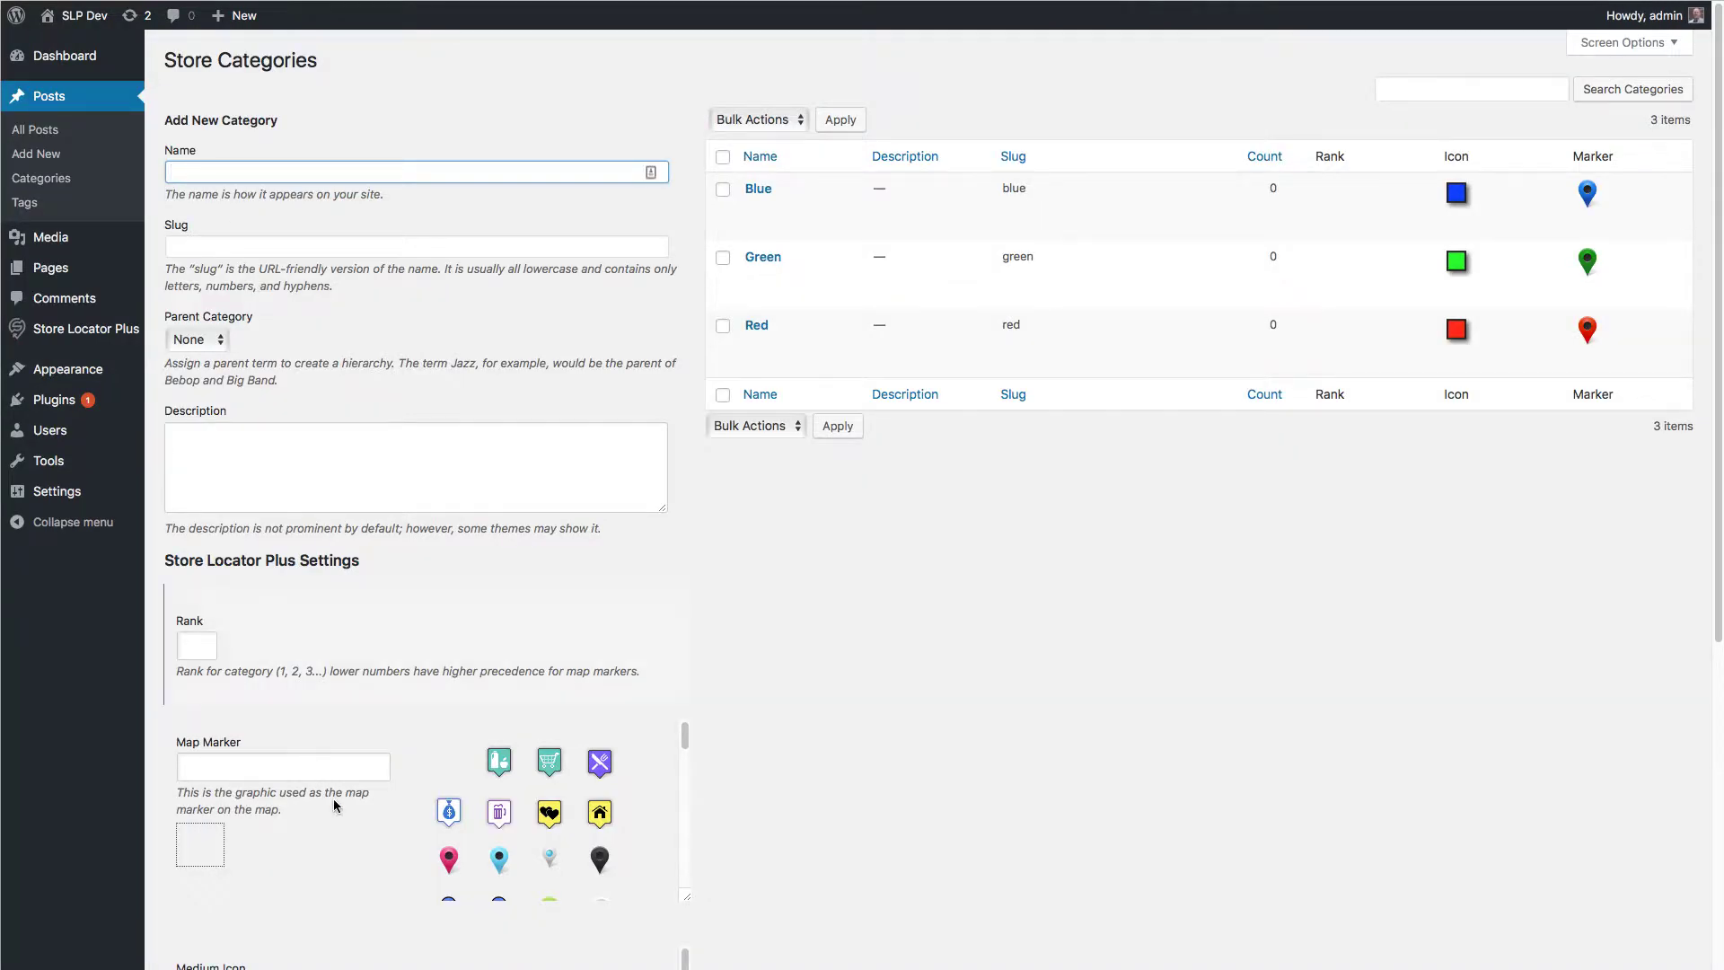
Step: Pick the pink pin as the category map marker and the red square as its icon
scroll(341, 808, down, 5)
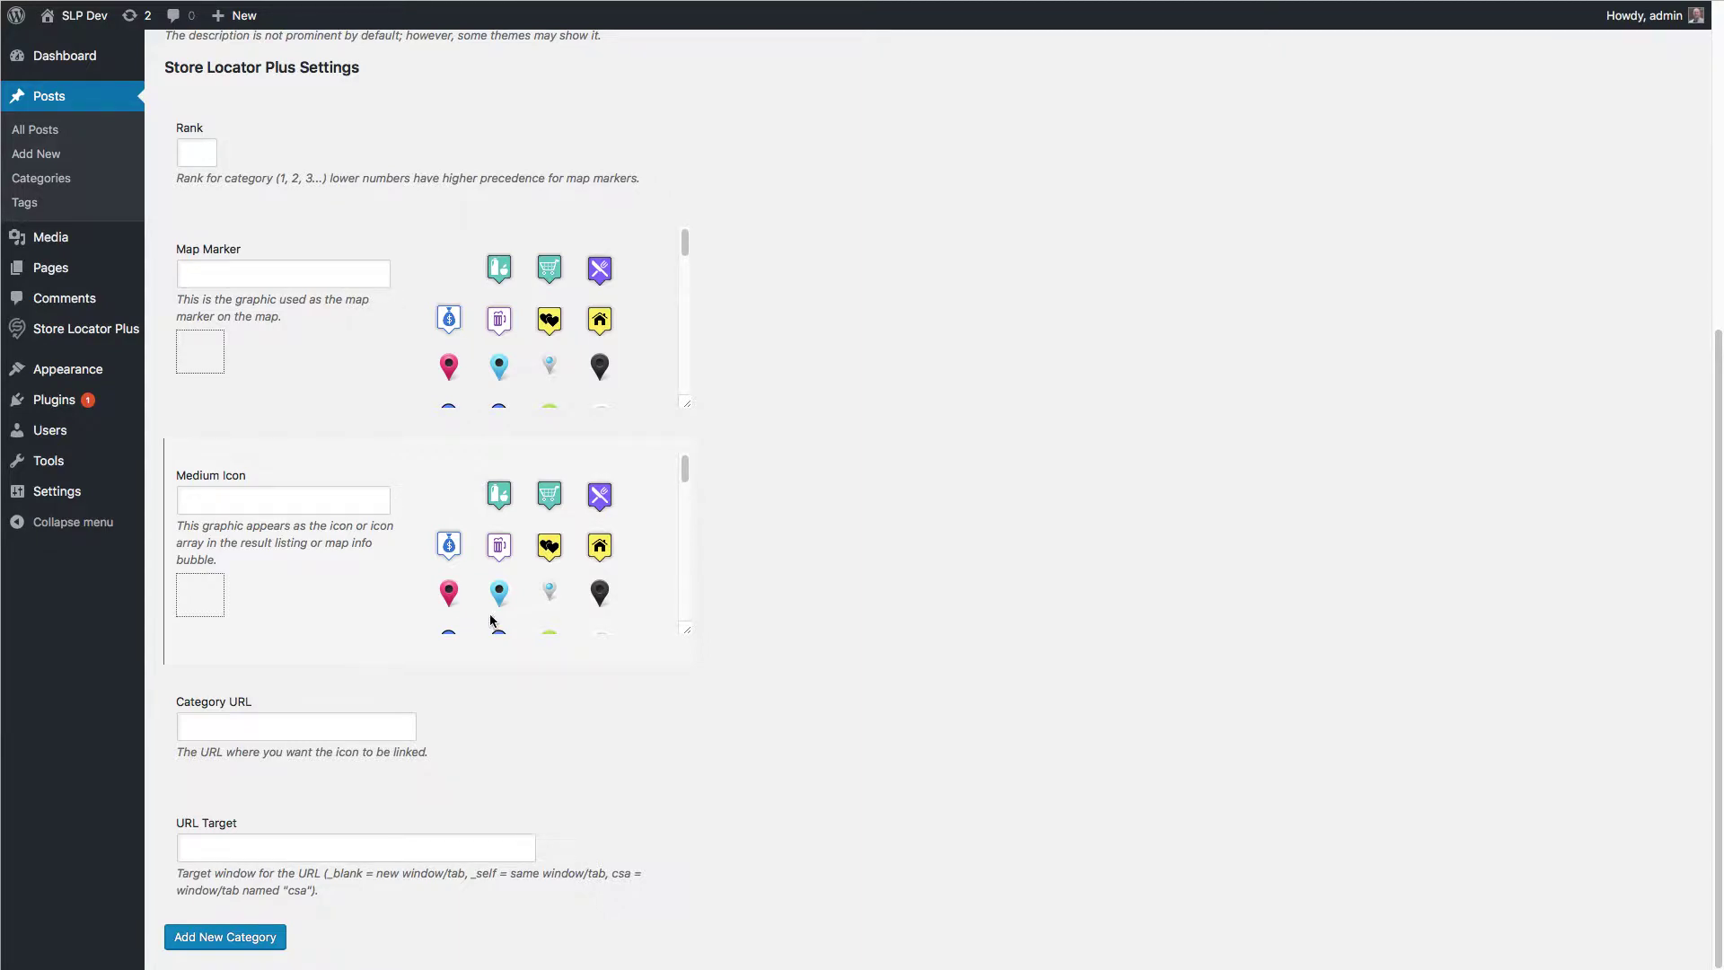
click(454, 365)
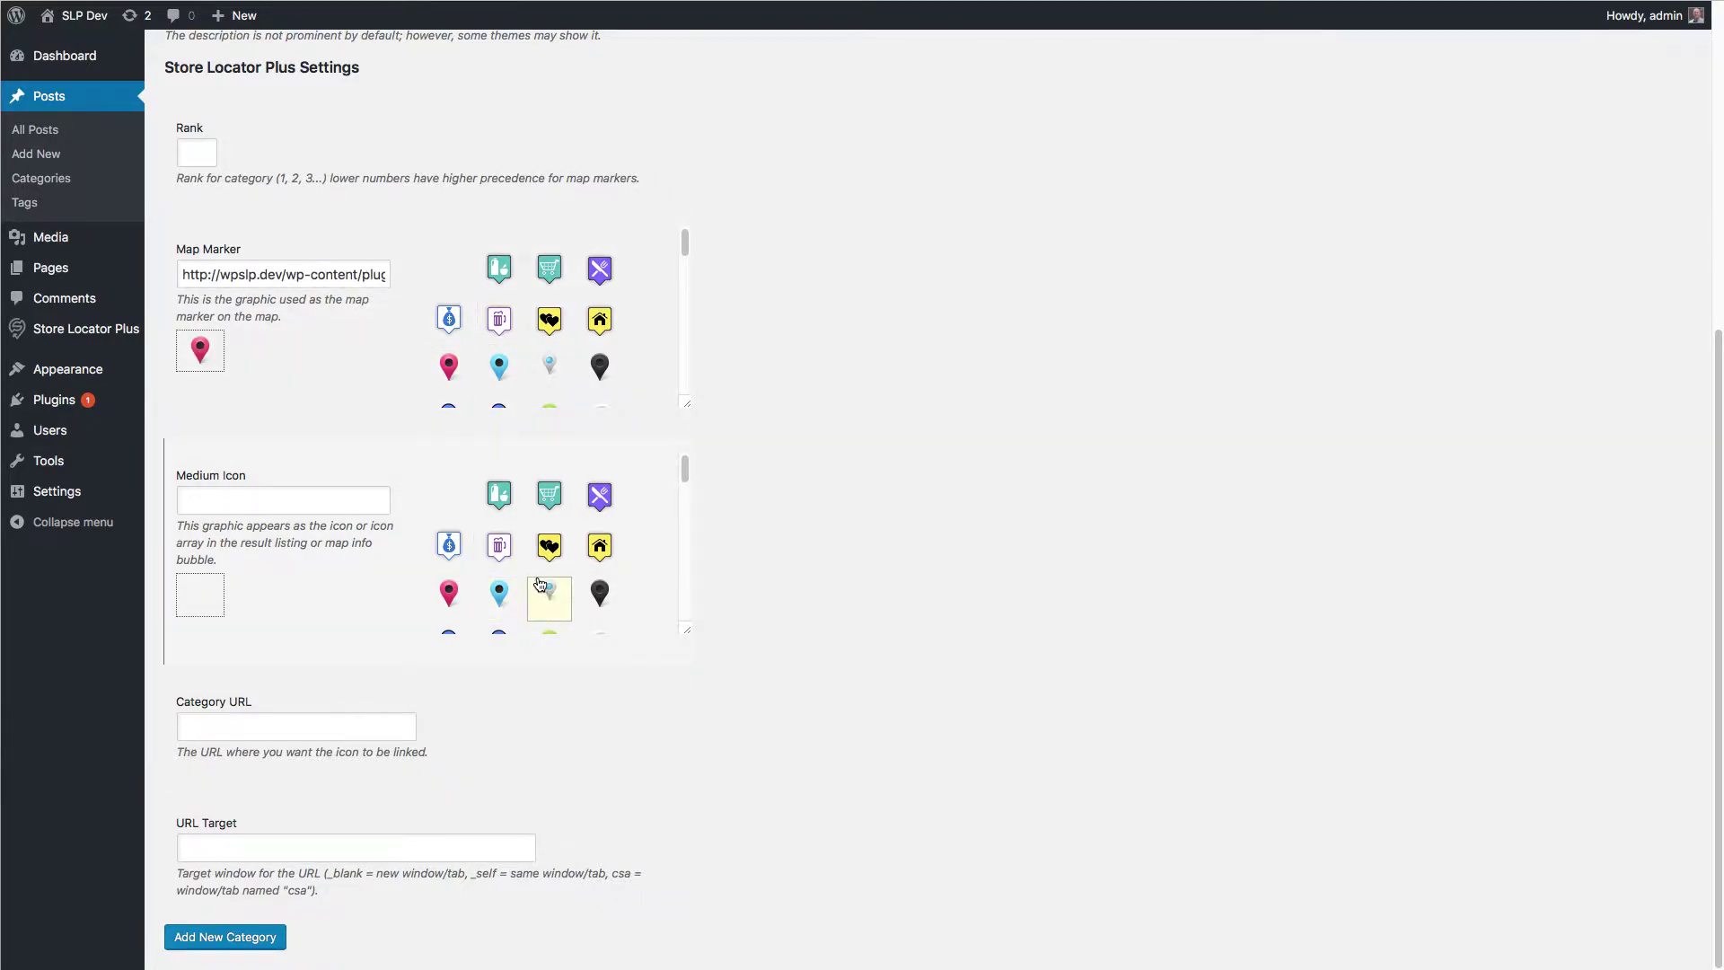
drag(690, 476, 643, 647)
click(501, 602)
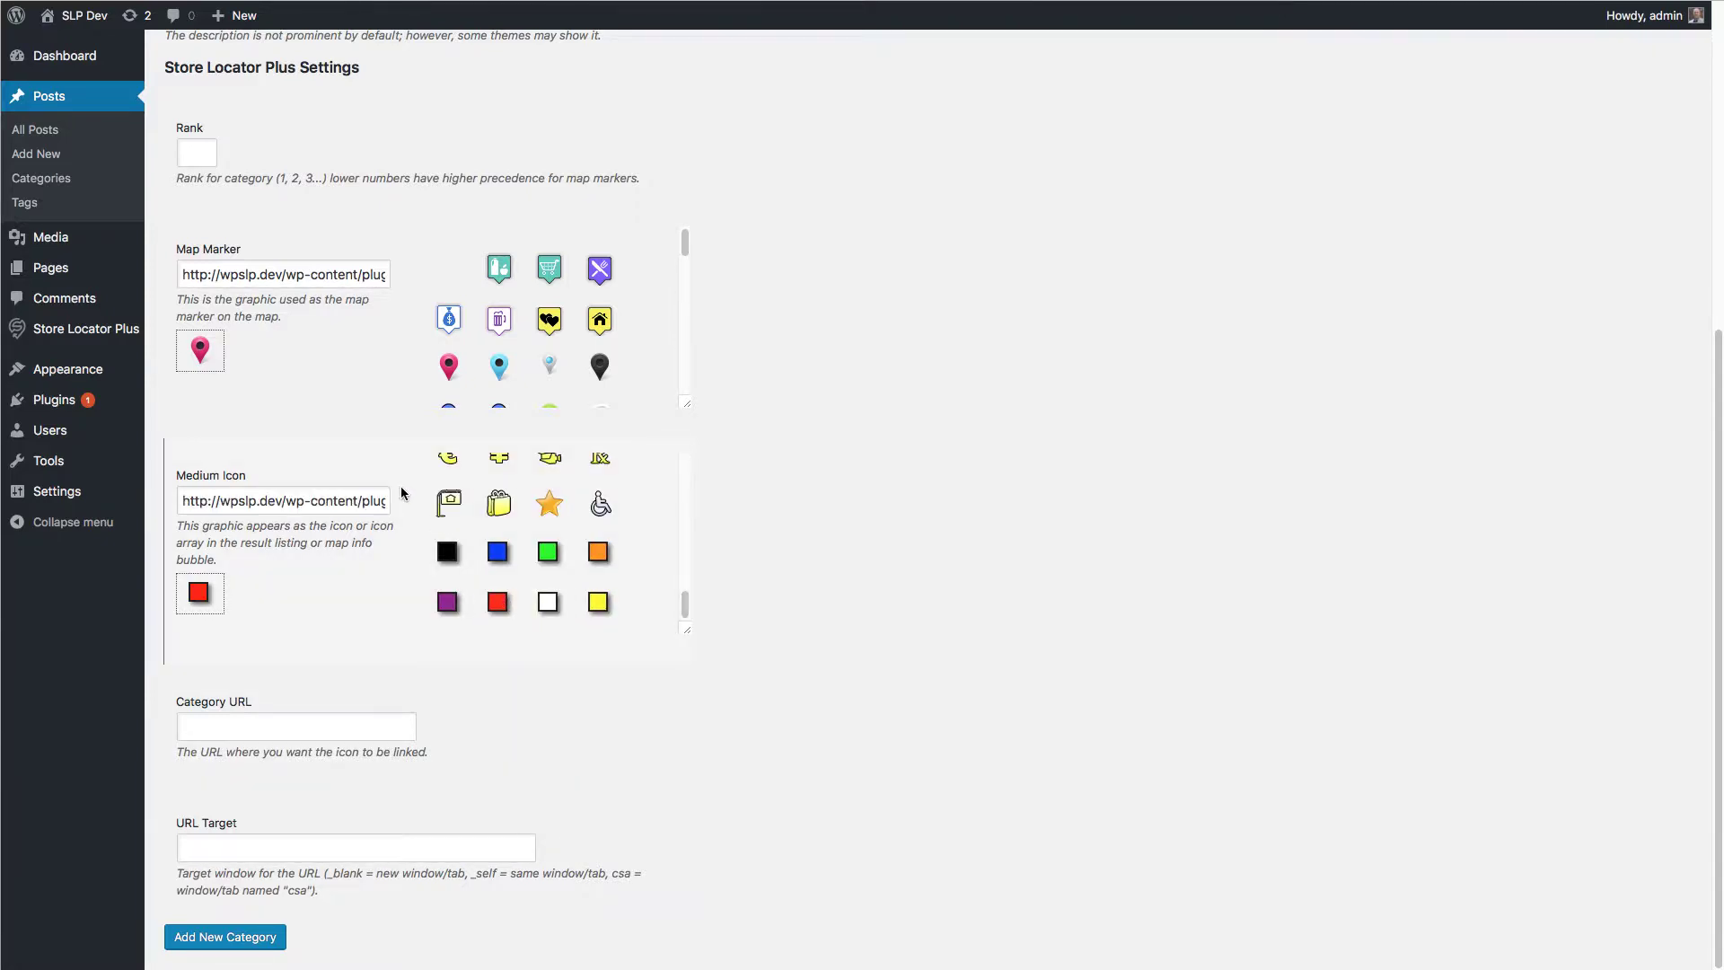
key(Return)
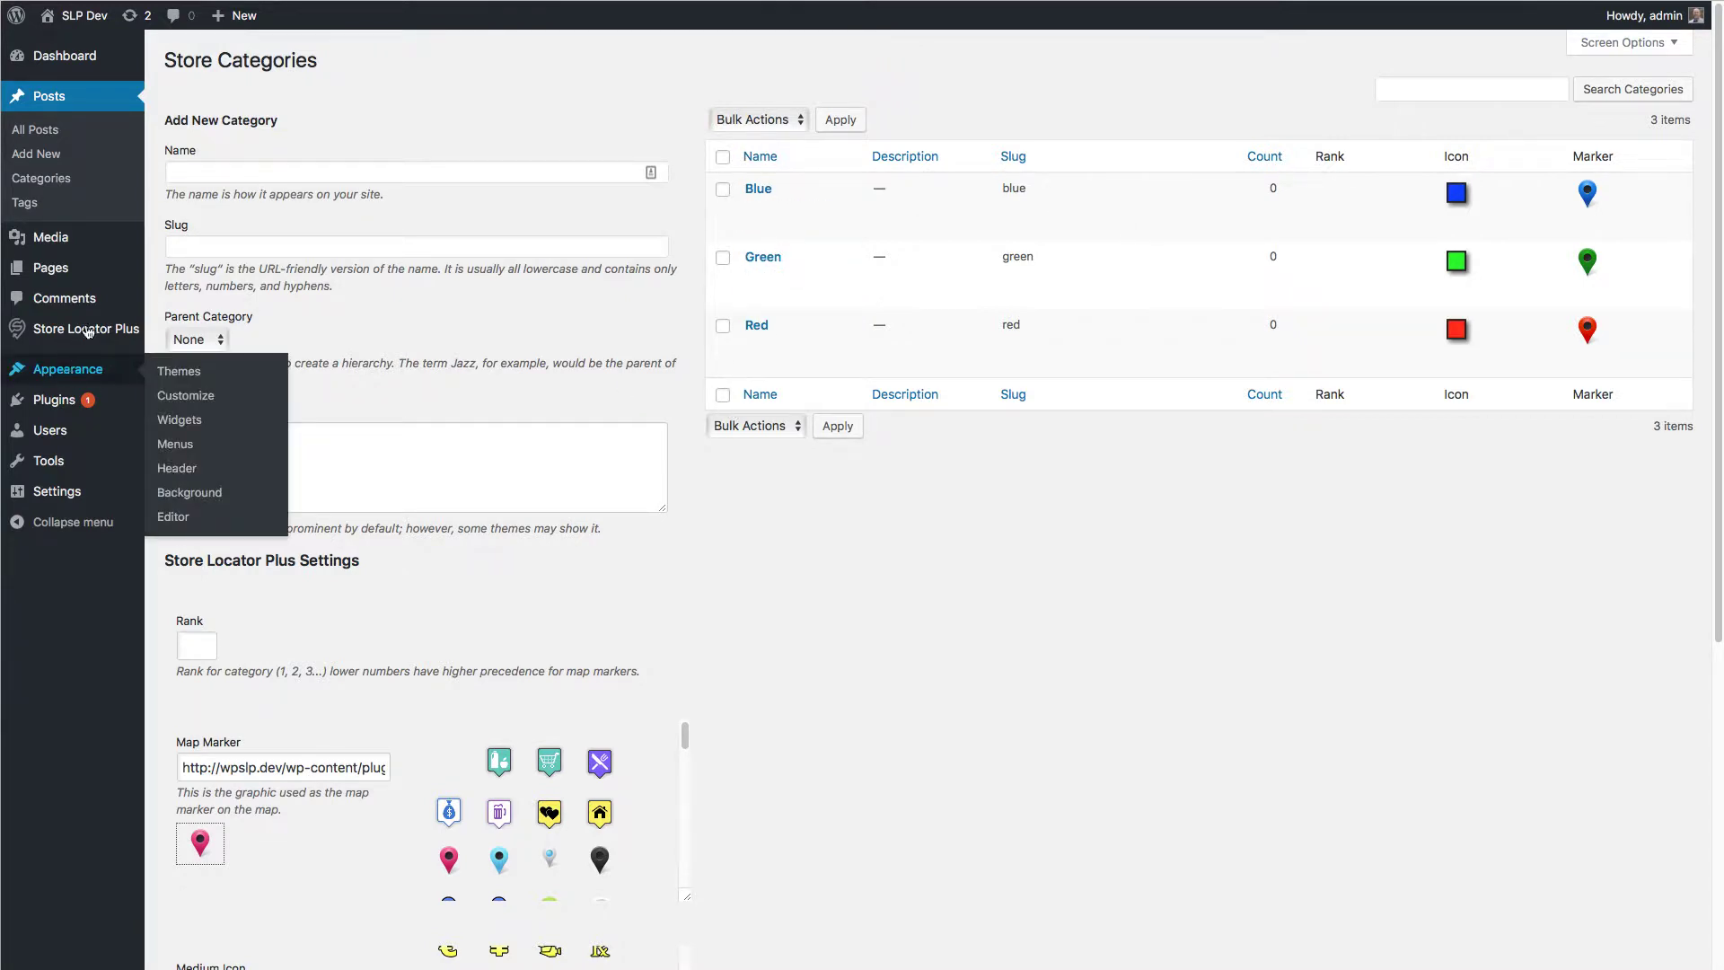
Step: In the Locations list, bulk-categorize Jane's Bar with the Red category
mouse_move(86, 329)
click(178, 333)
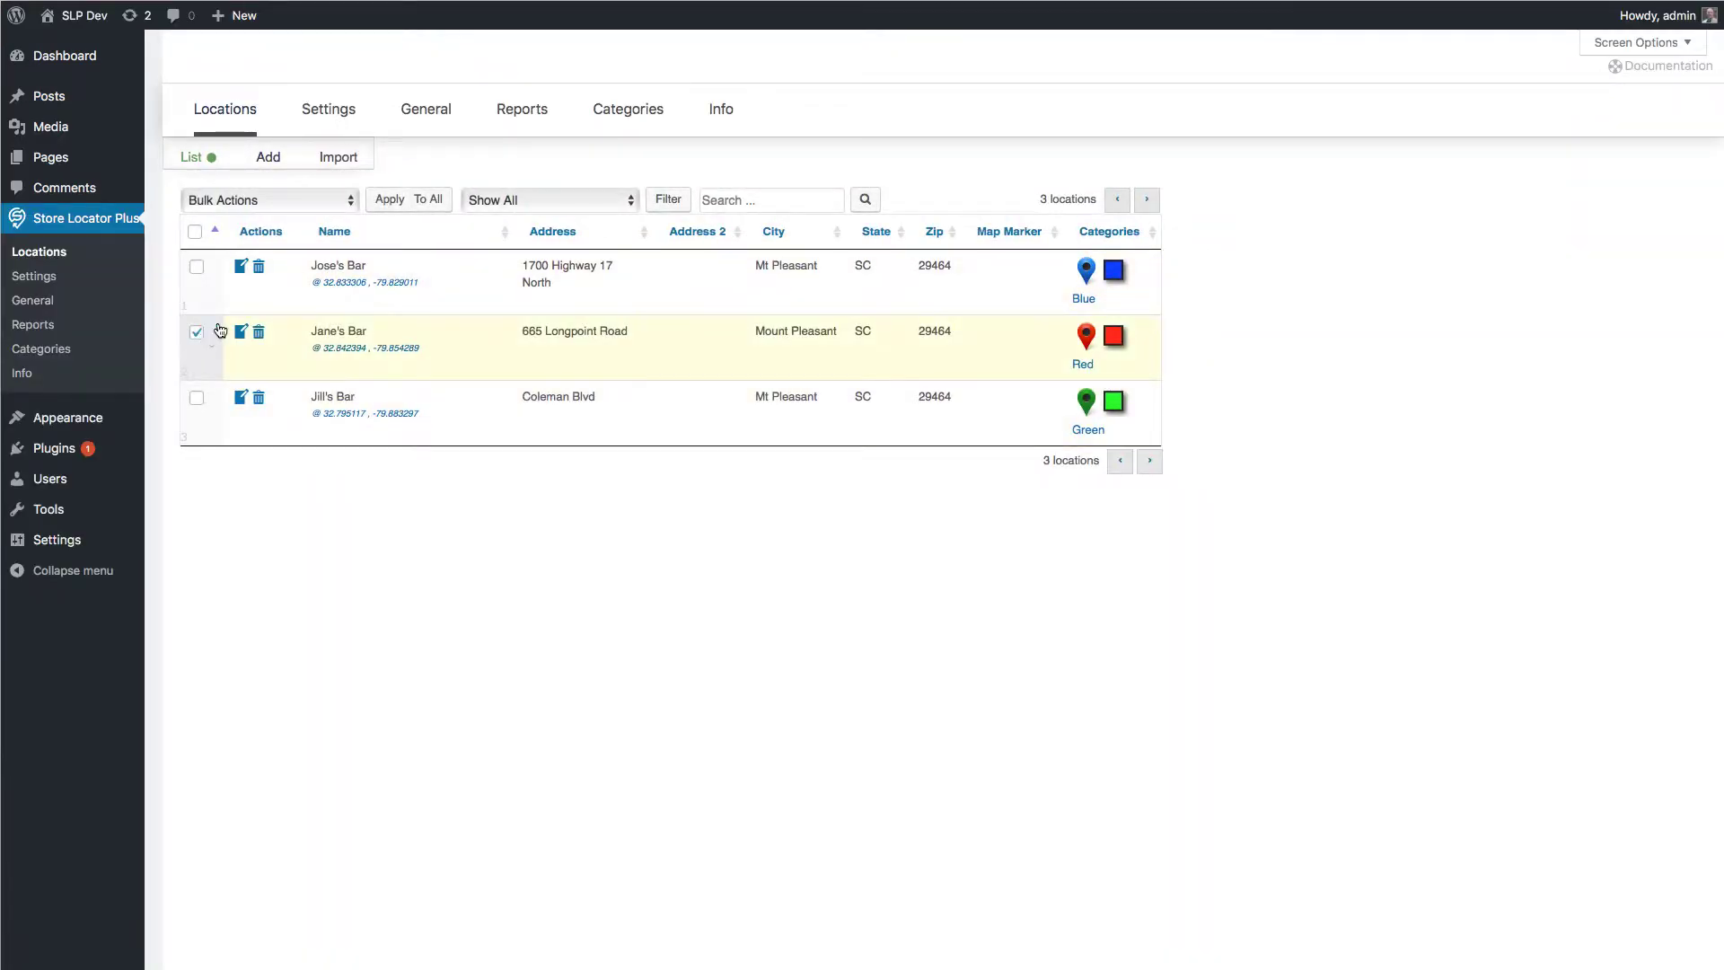
click(298, 194)
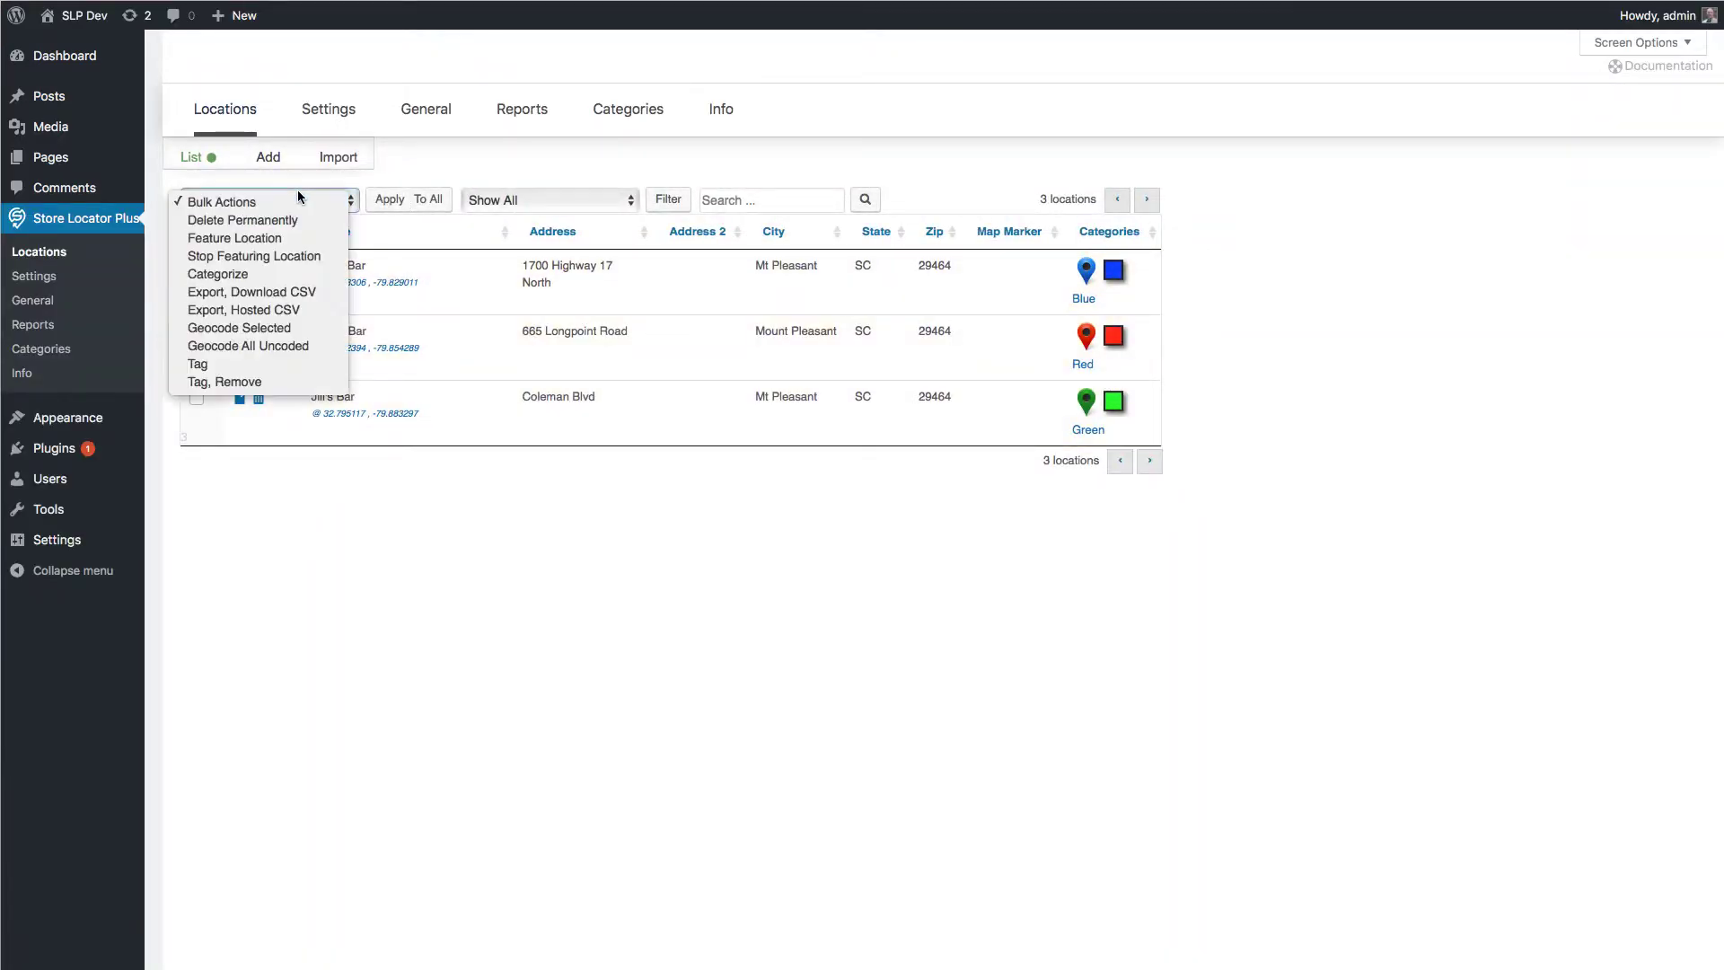
click(265, 273)
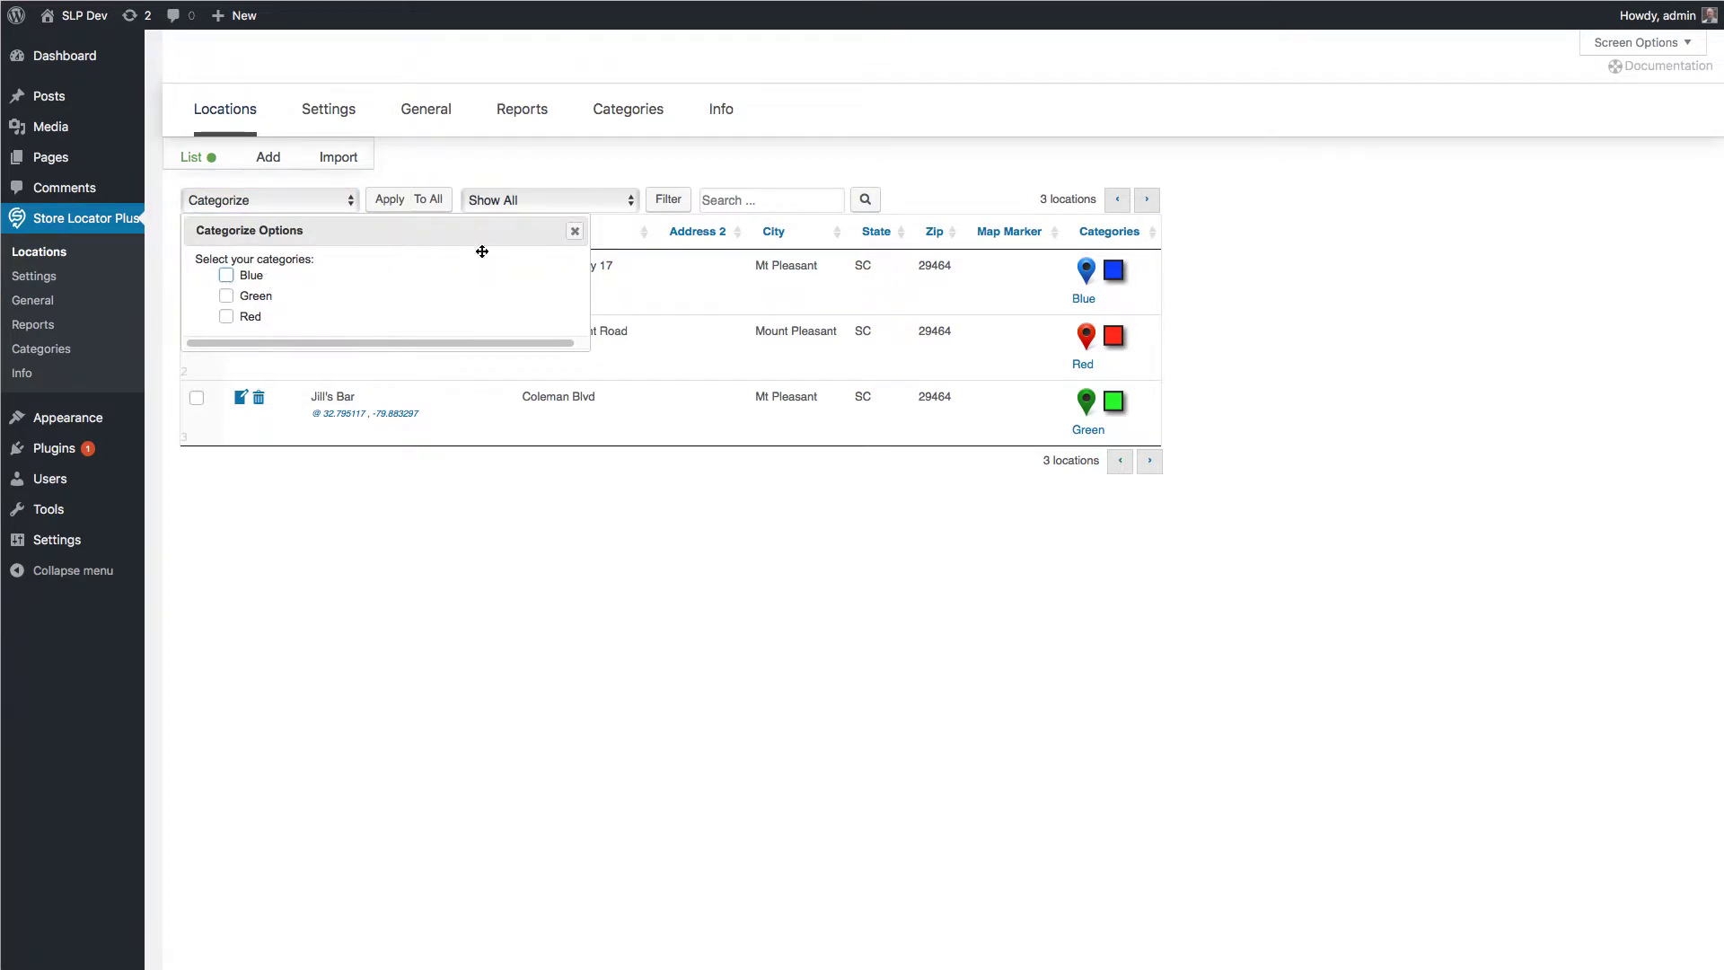
click(226, 319)
click(381, 204)
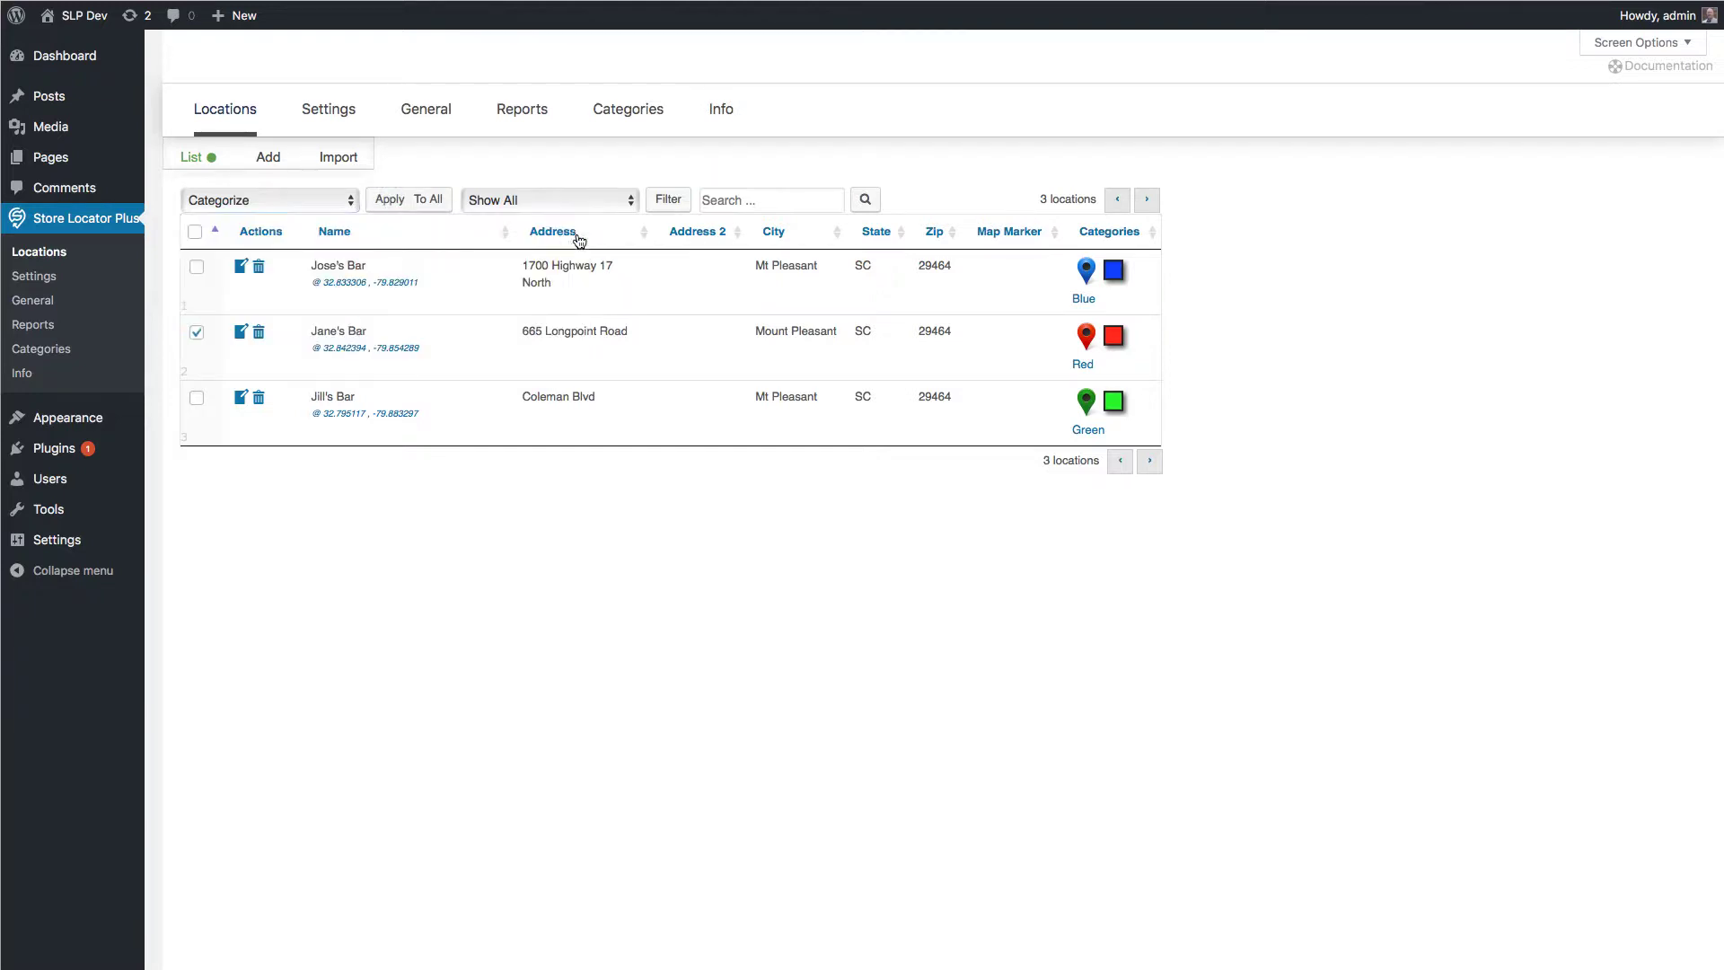
Step: Open Settings, glance at the Categories page, then return to the Search settings
click(340, 115)
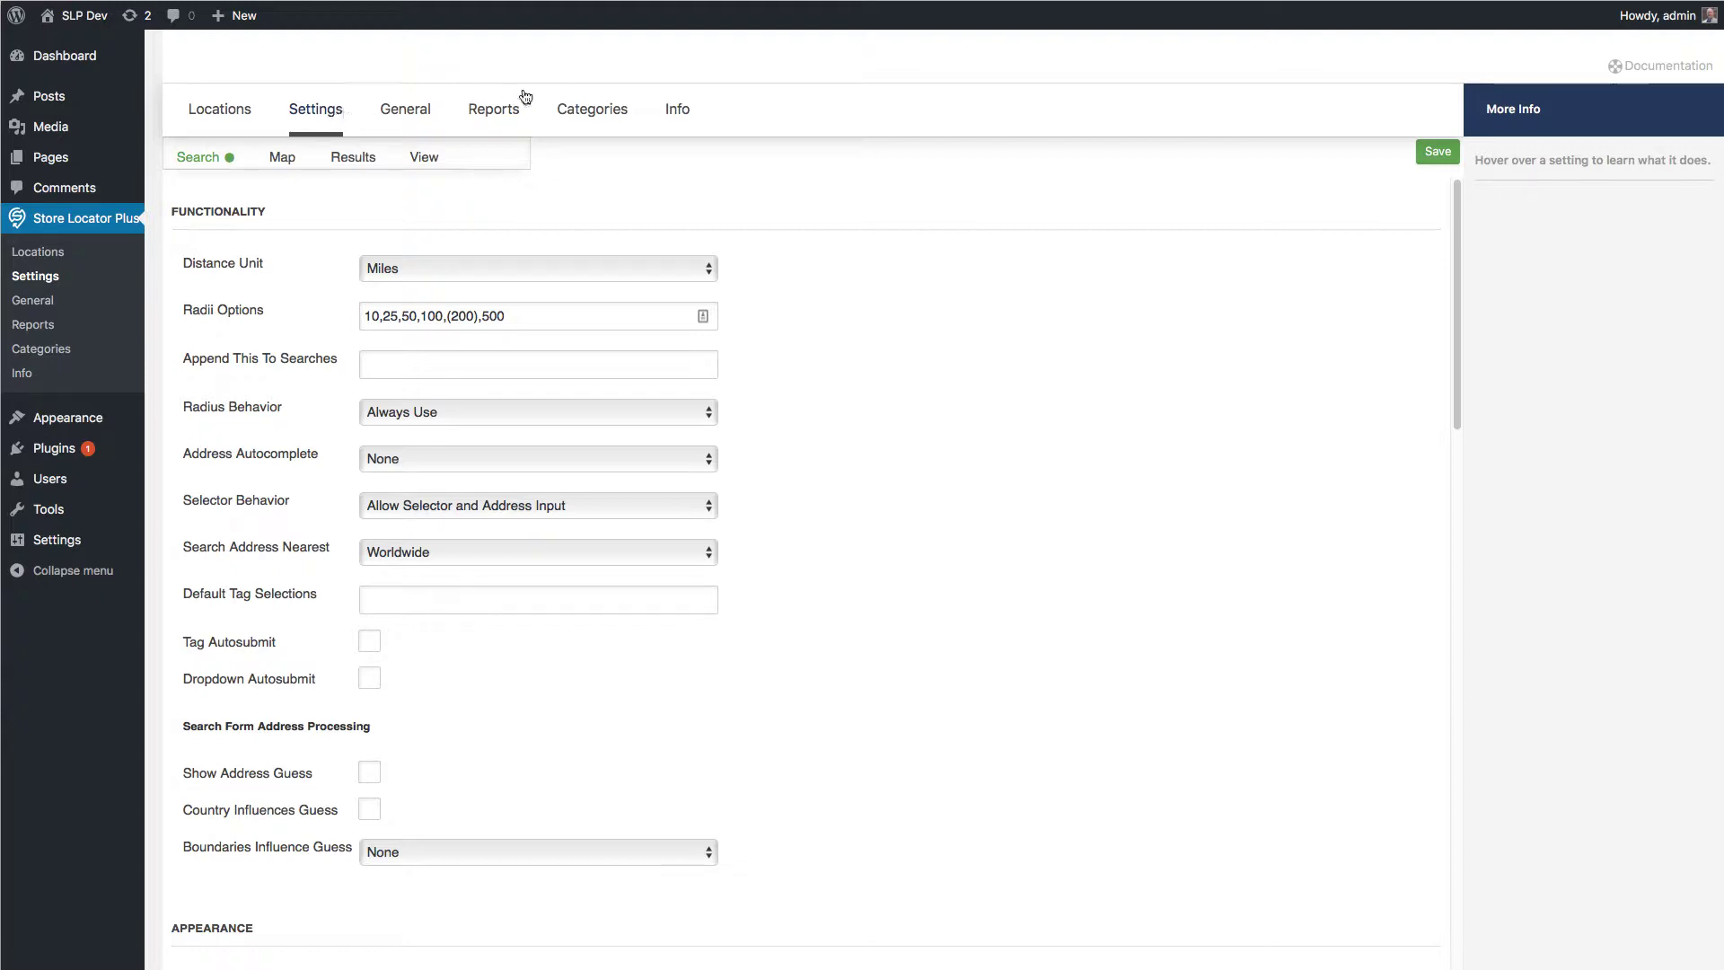
click(614, 120)
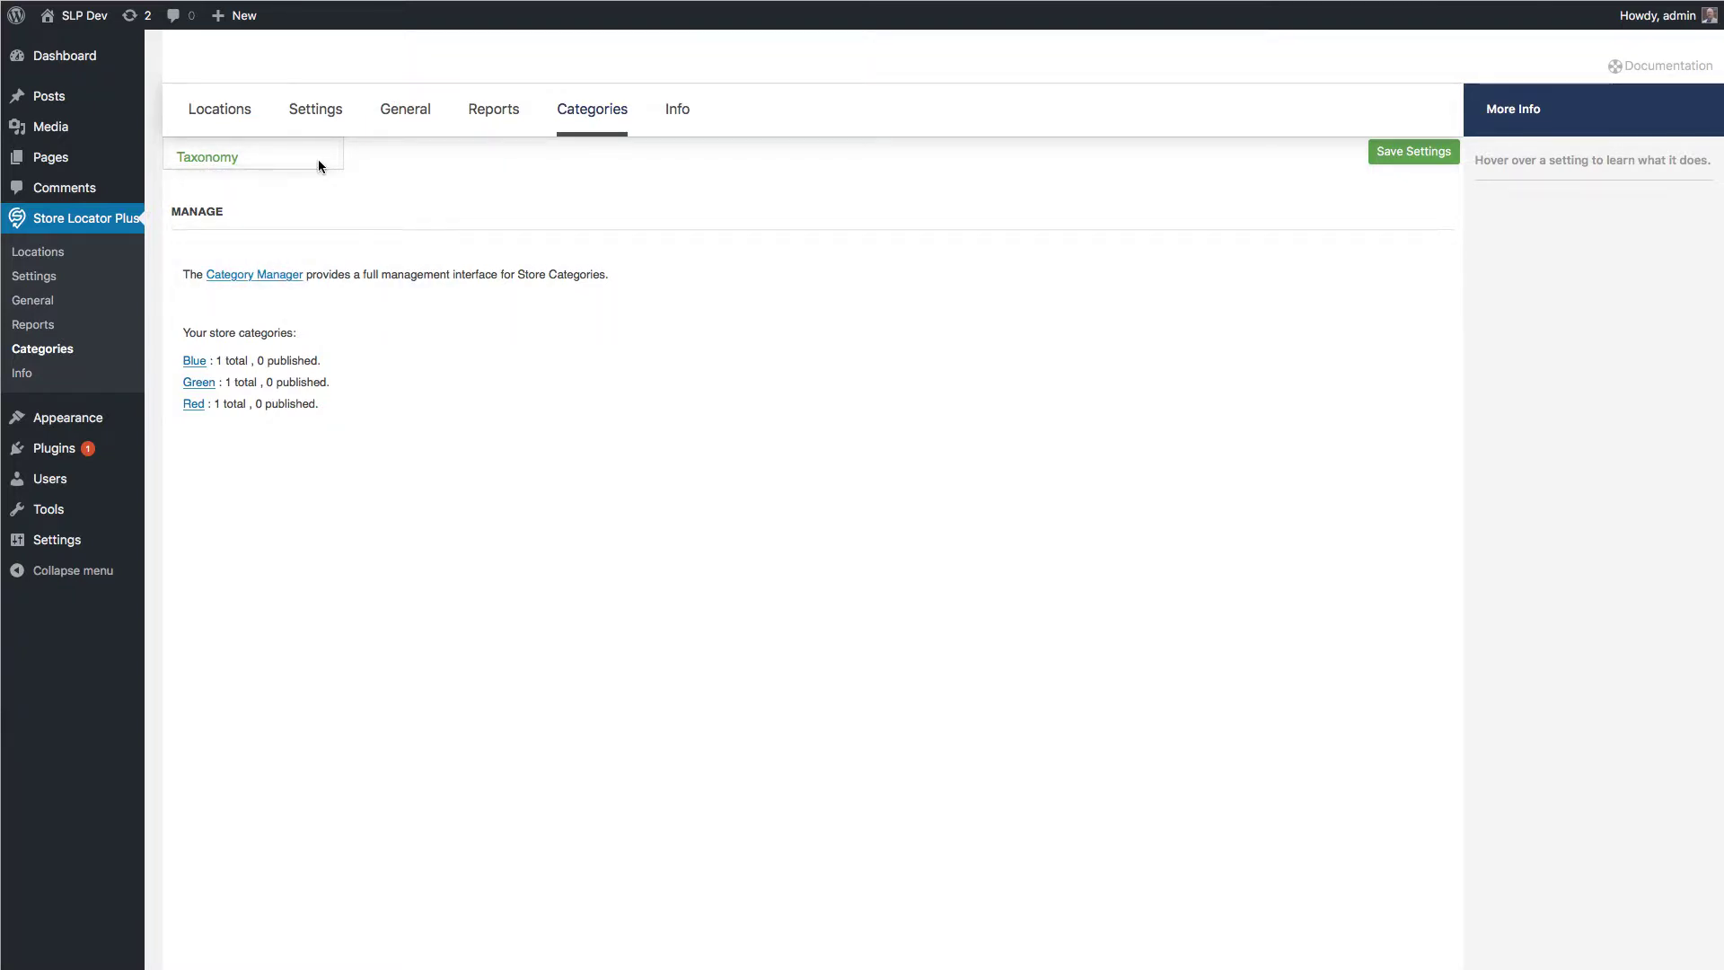
click(324, 112)
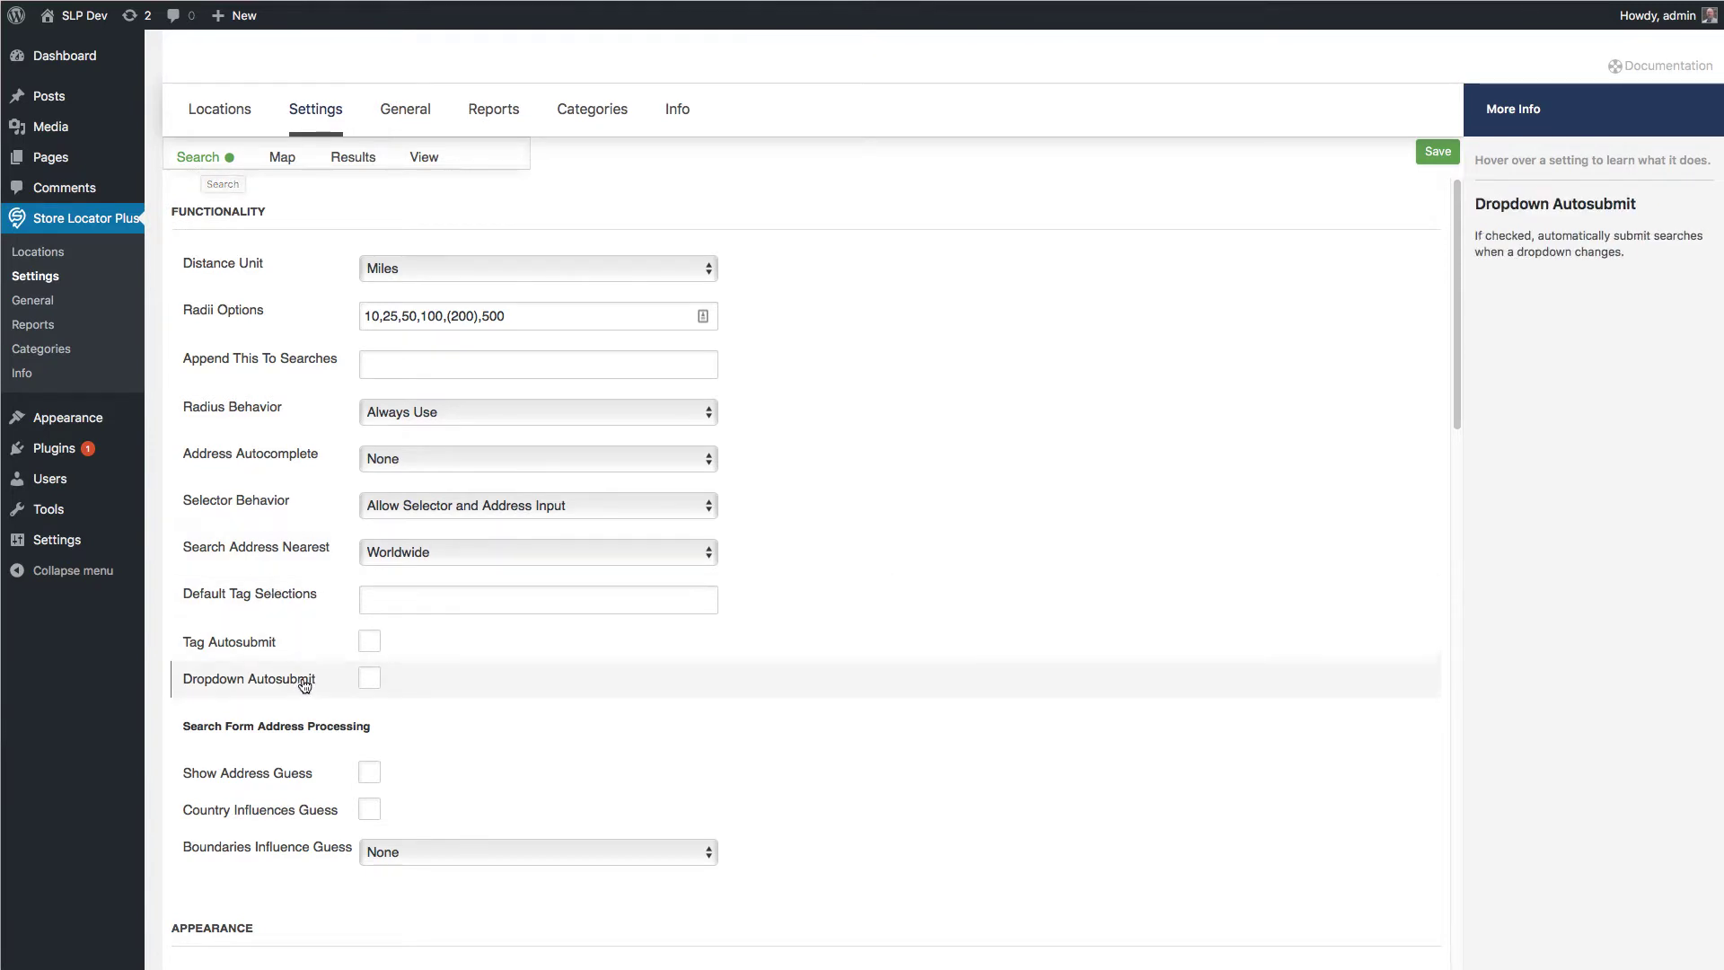
scroll(296, 677, down, 5)
scroll(289, 675, down, 3)
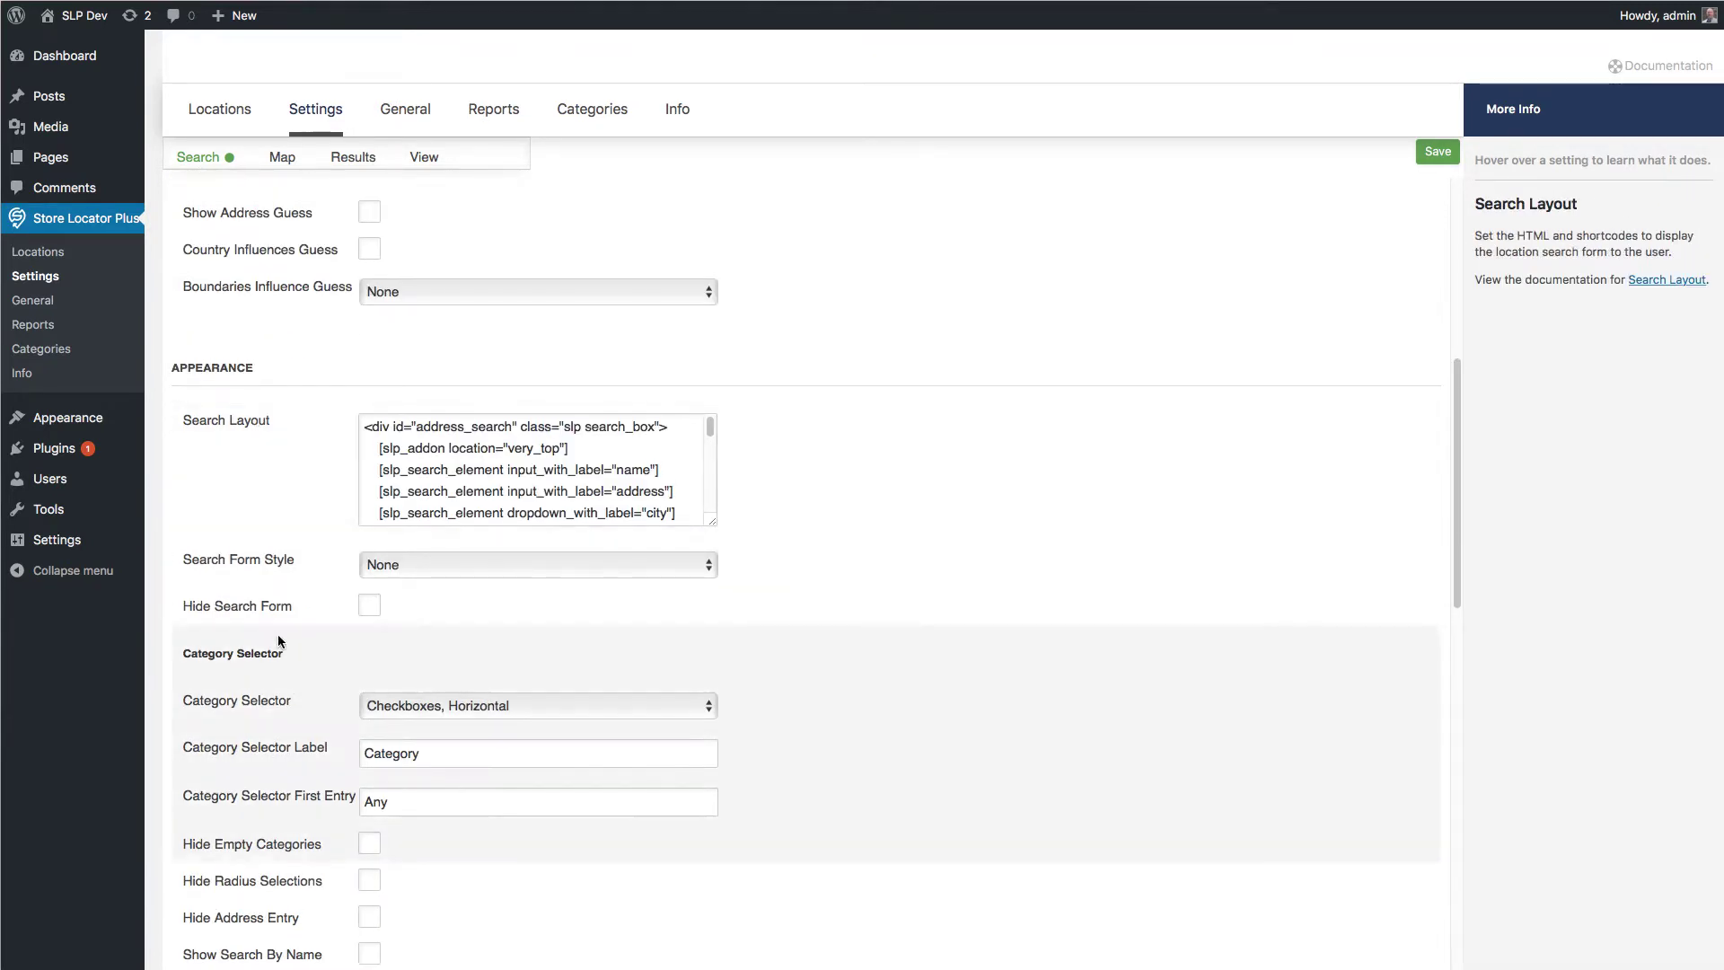
scroll(279, 641, down, 1)
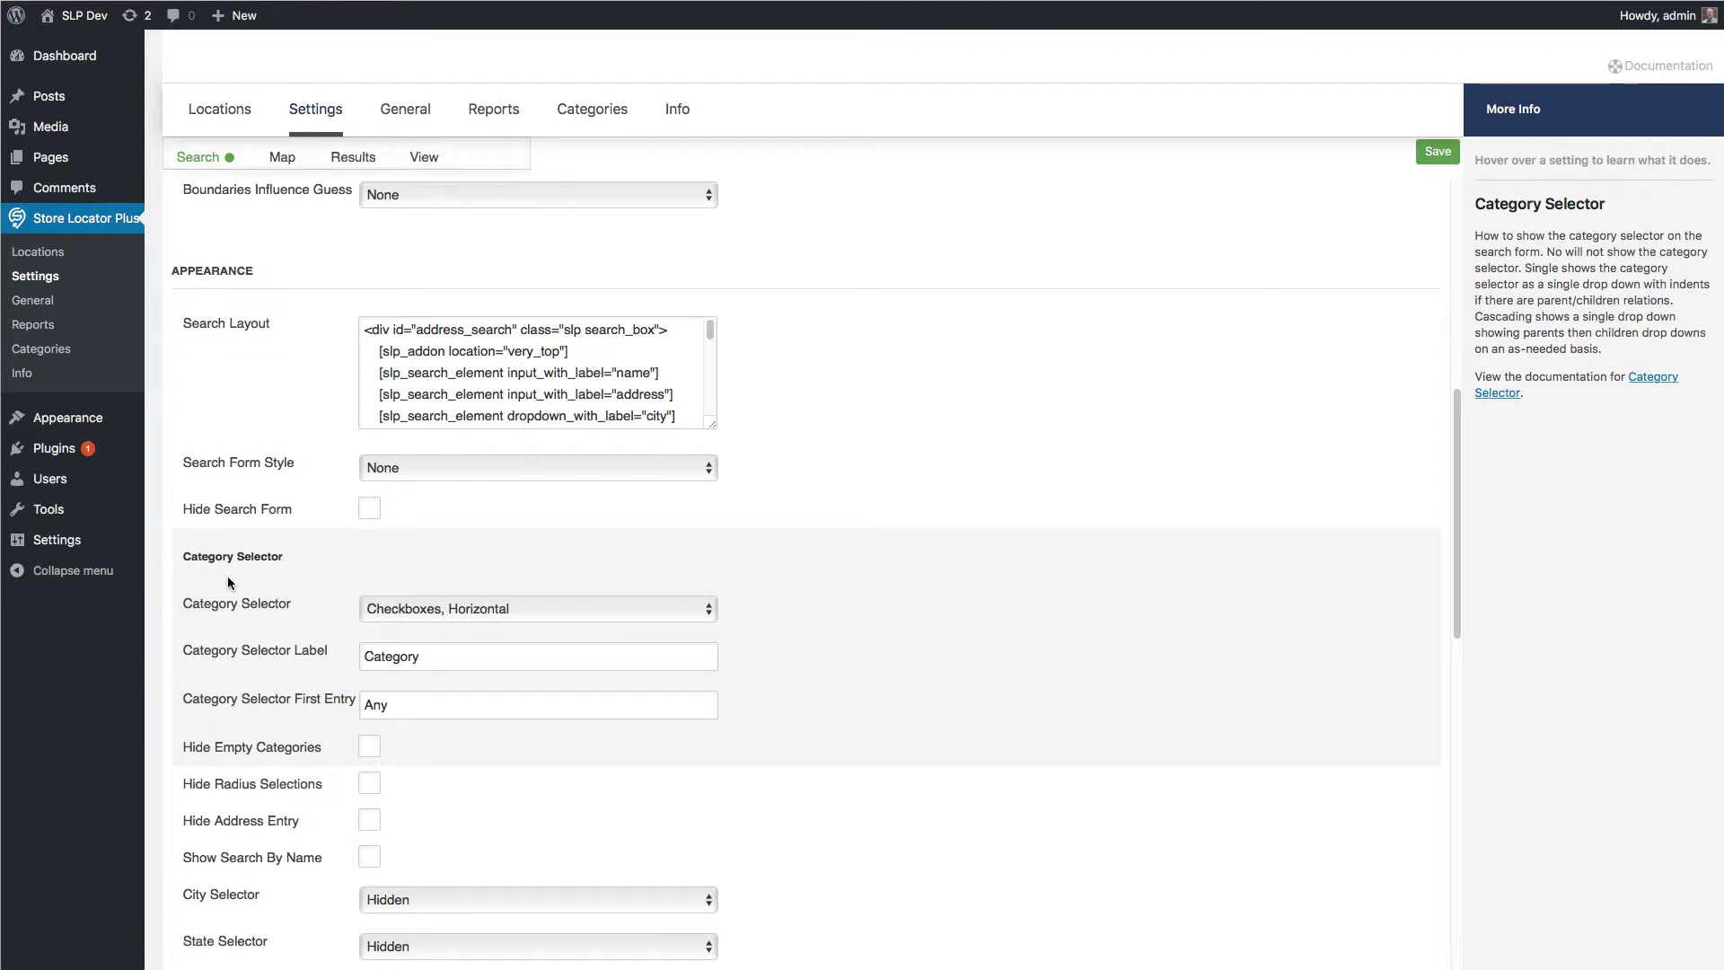
click(542, 609)
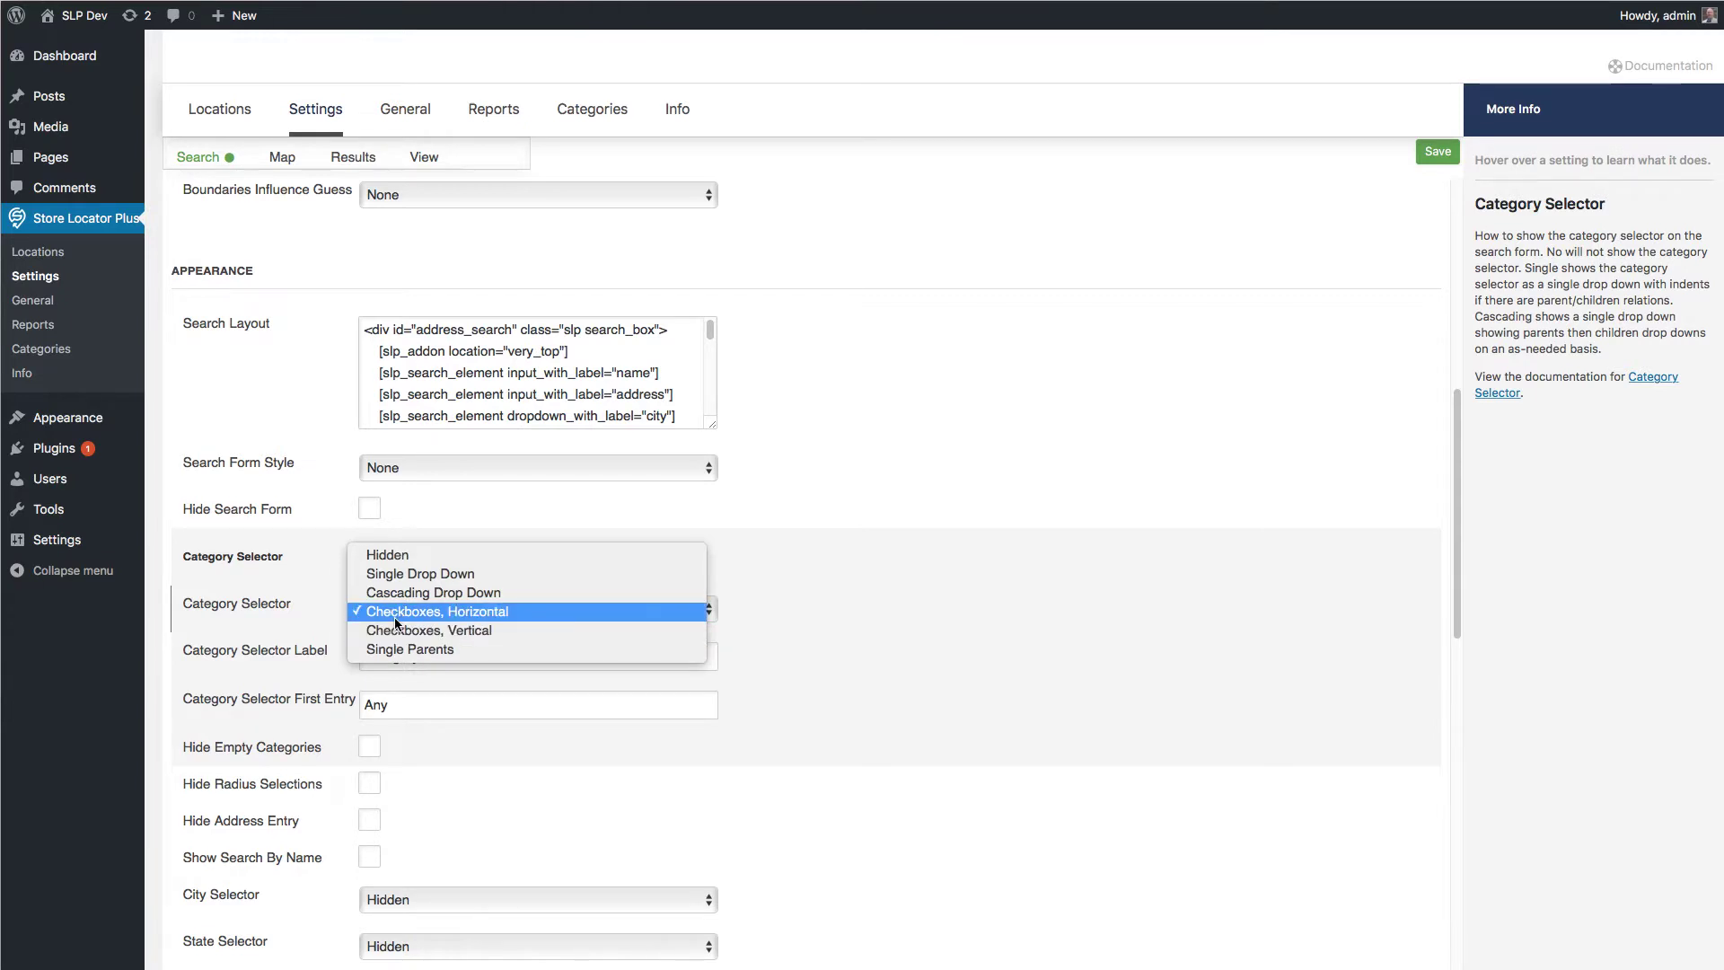
Step: Keep Checkboxes, Horizontal style with selector label 'Category' and first entry 'Any'
click(688, 610)
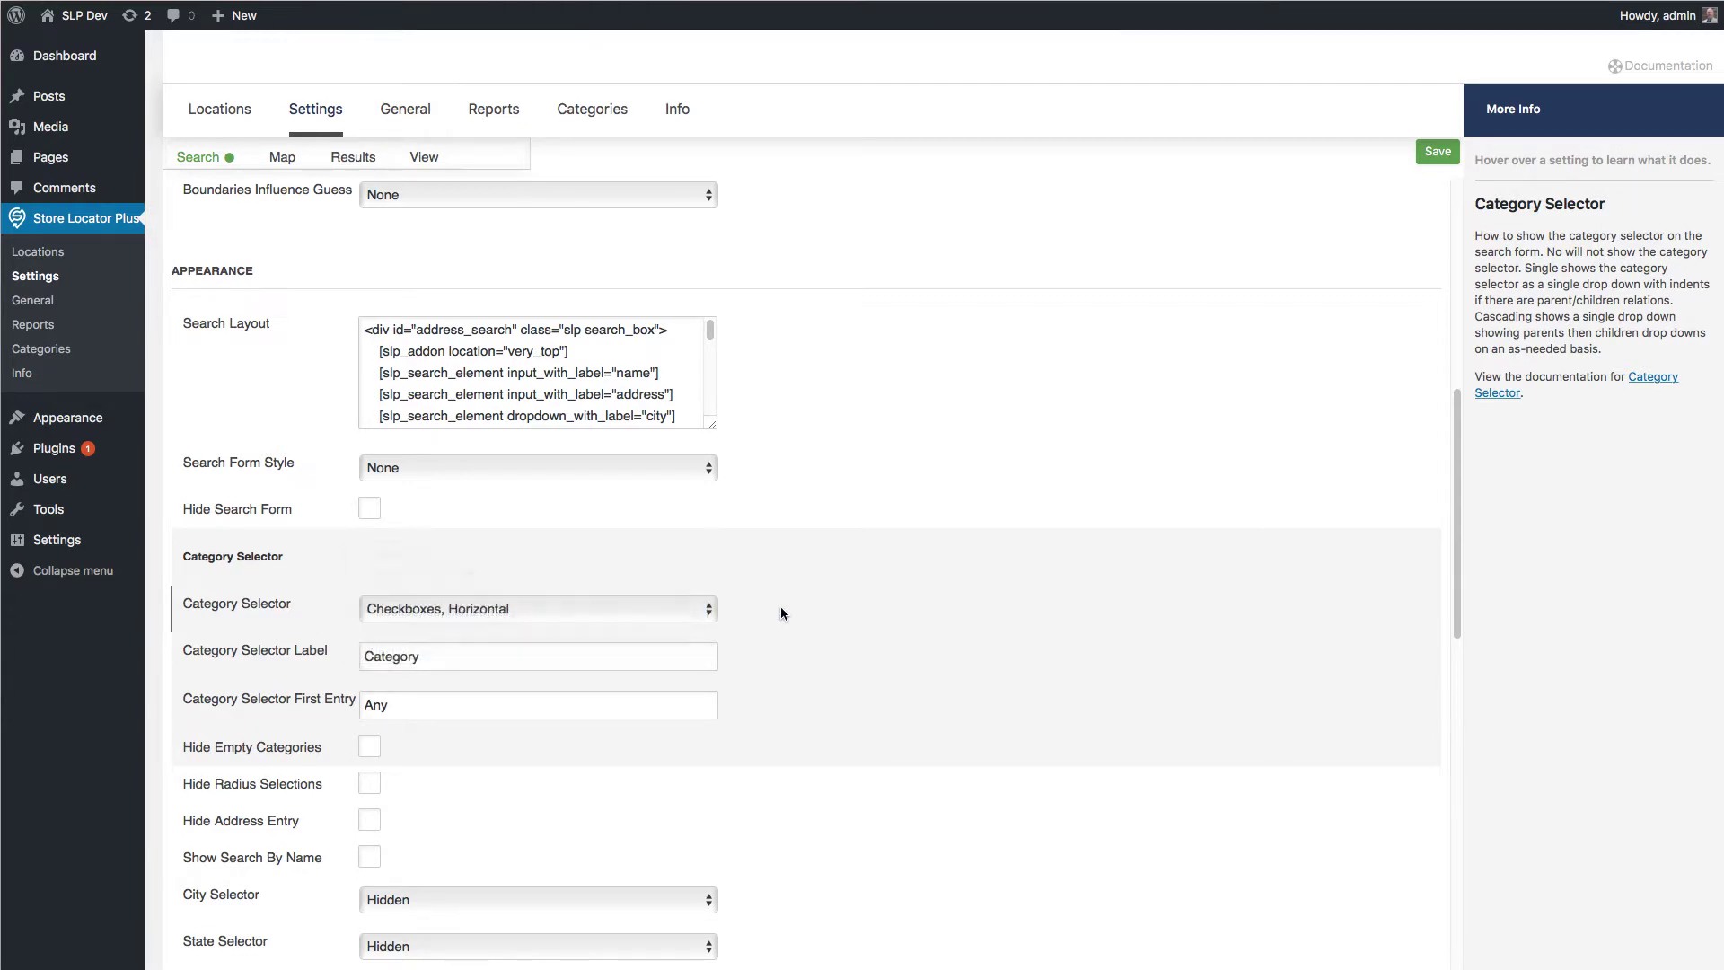
click(409, 655)
double_click(409, 654)
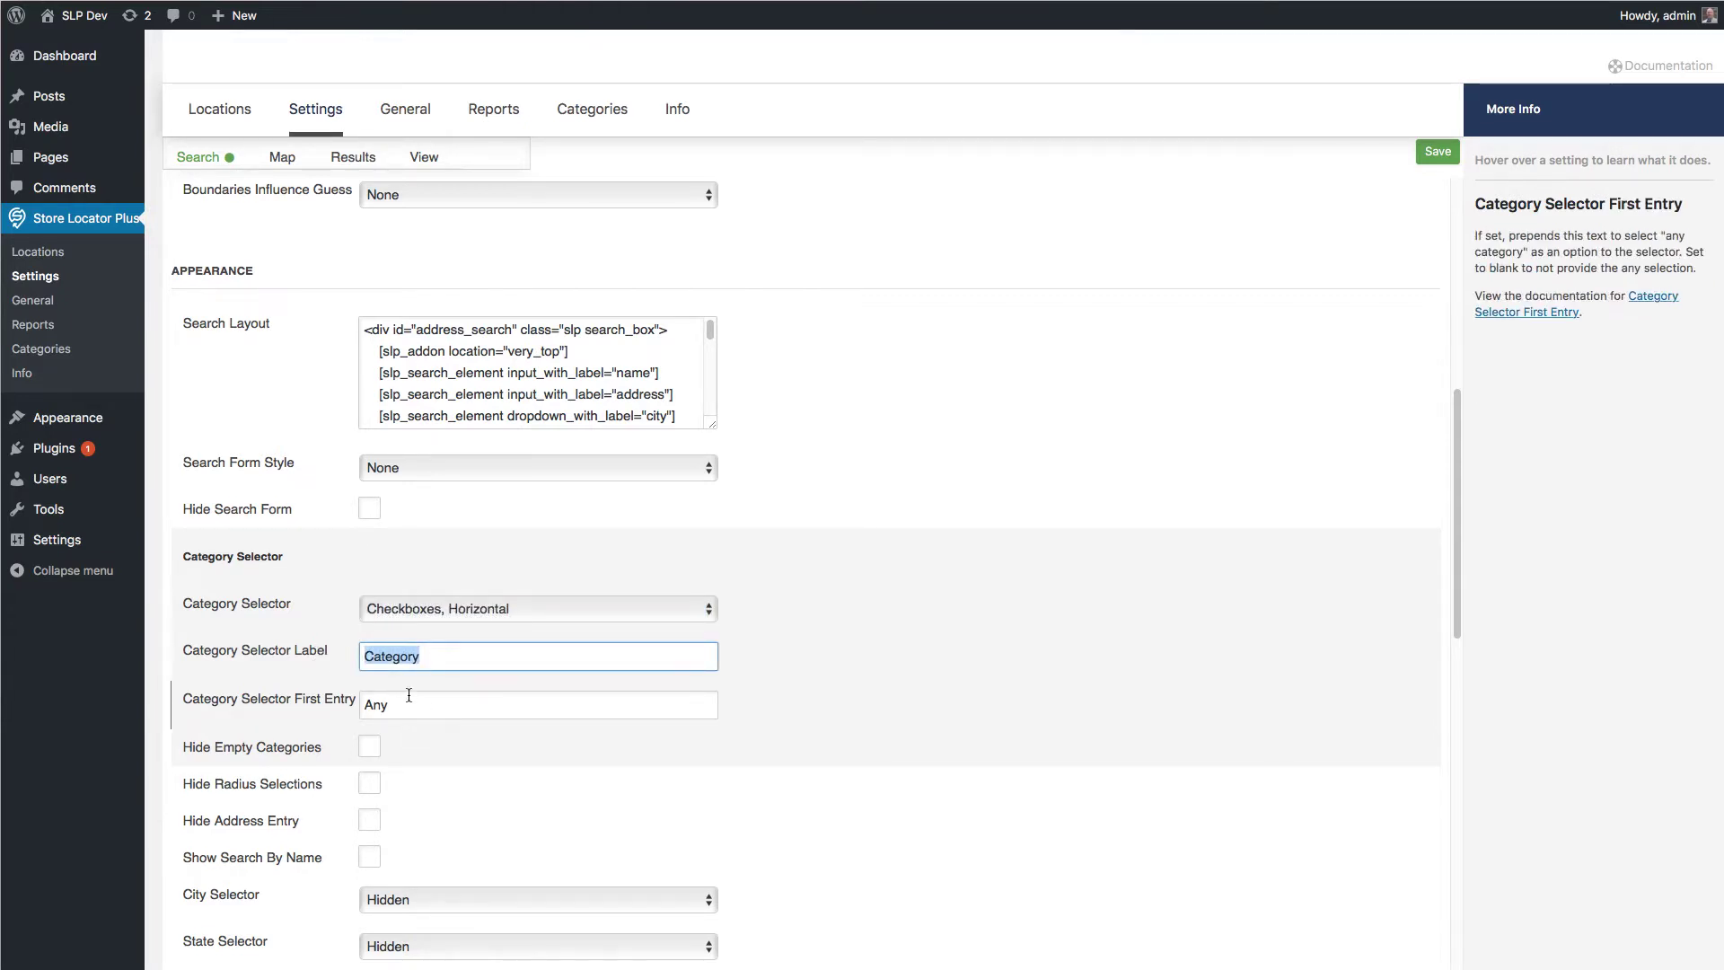
click(434, 702)
double_click(370, 705)
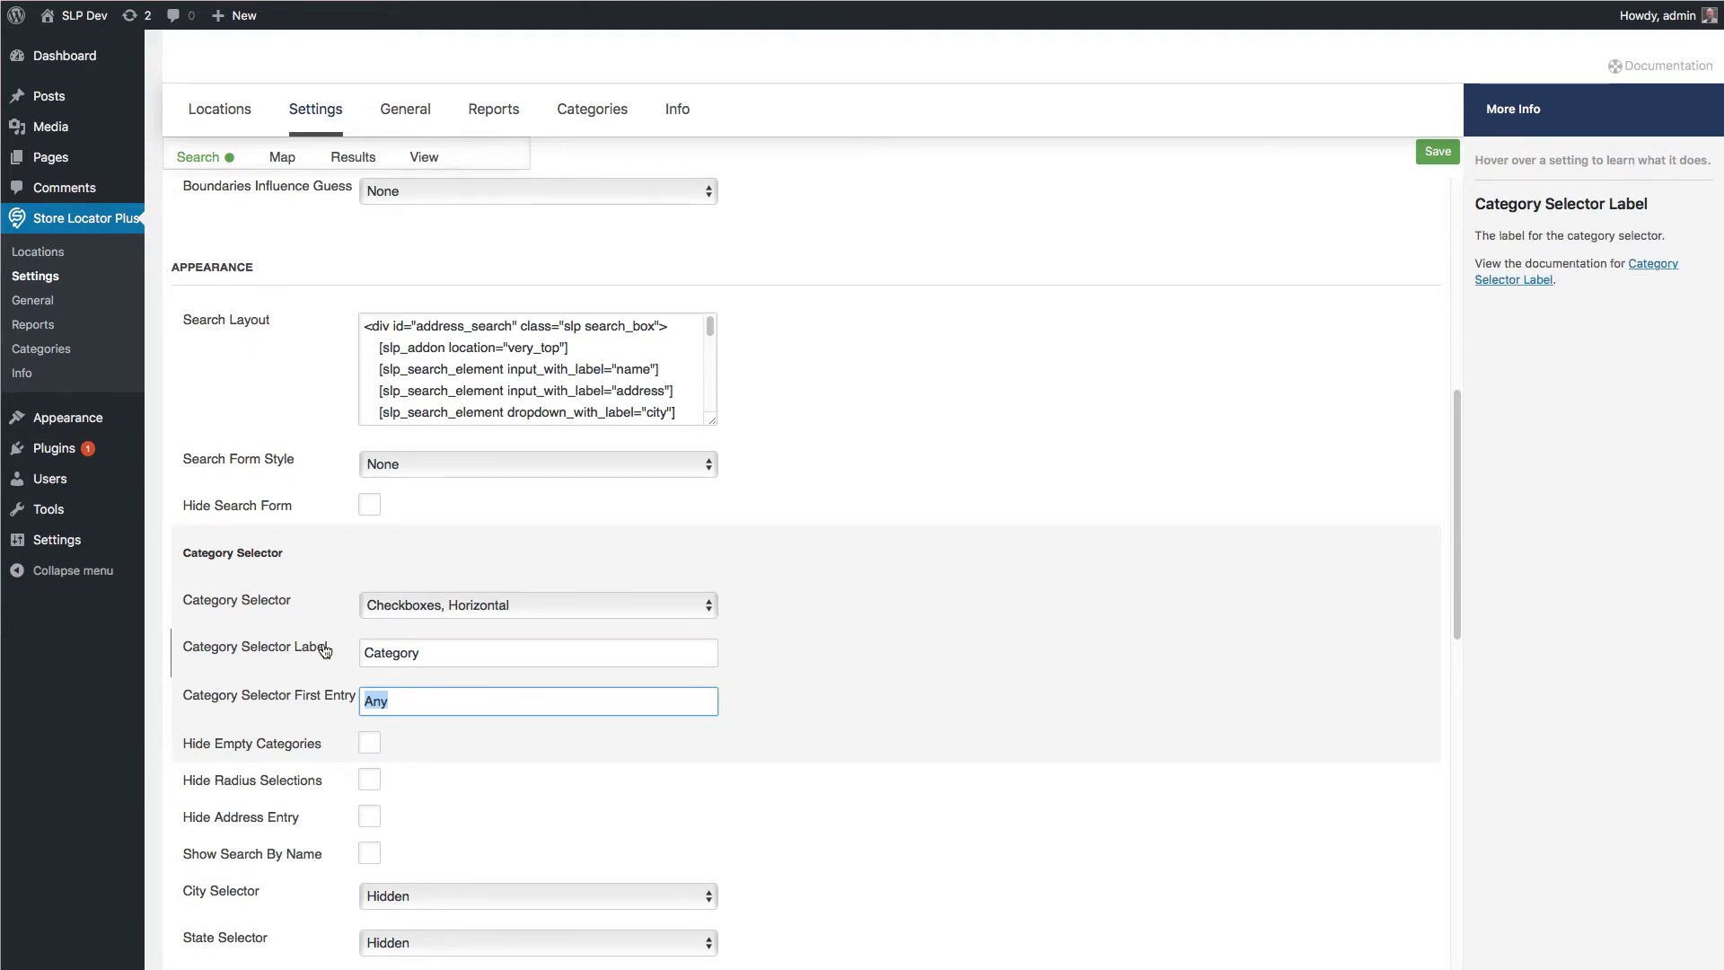
scroll(327, 649, up, 3)
Step: Browse the Map and Results settings, then bring up the View settings
click(282, 157)
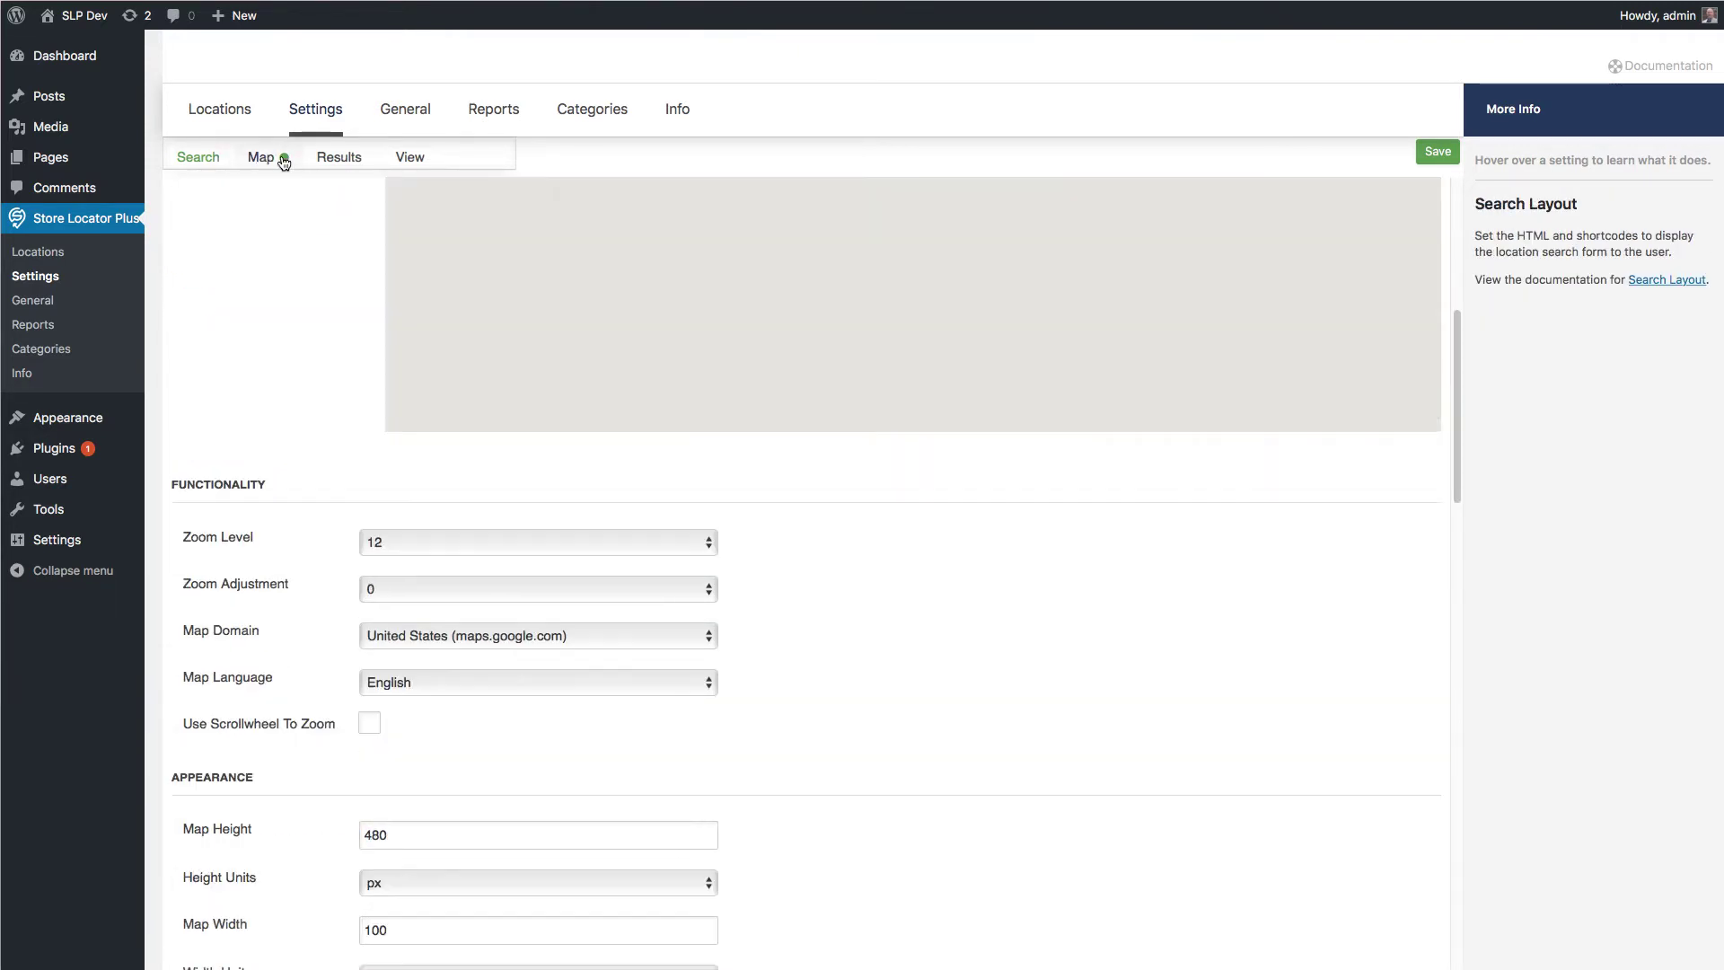
scroll(288, 711, down, 10)
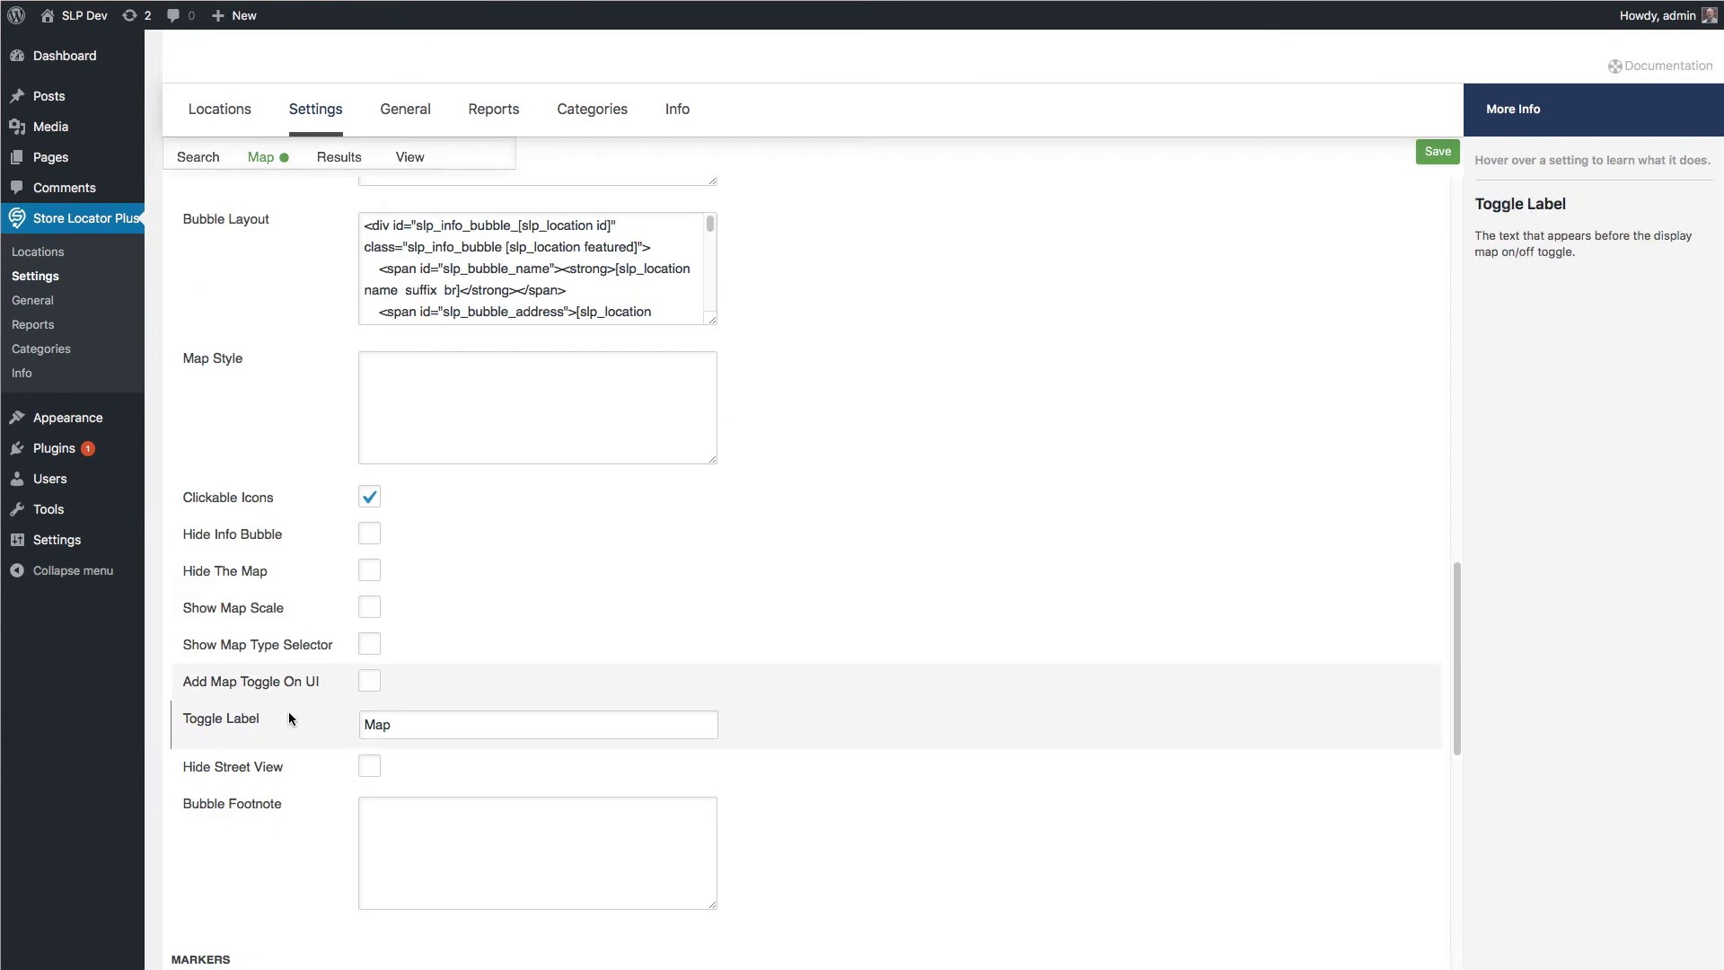
scroll(288, 711, down, 8)
scroll(289, 719, down, 3)
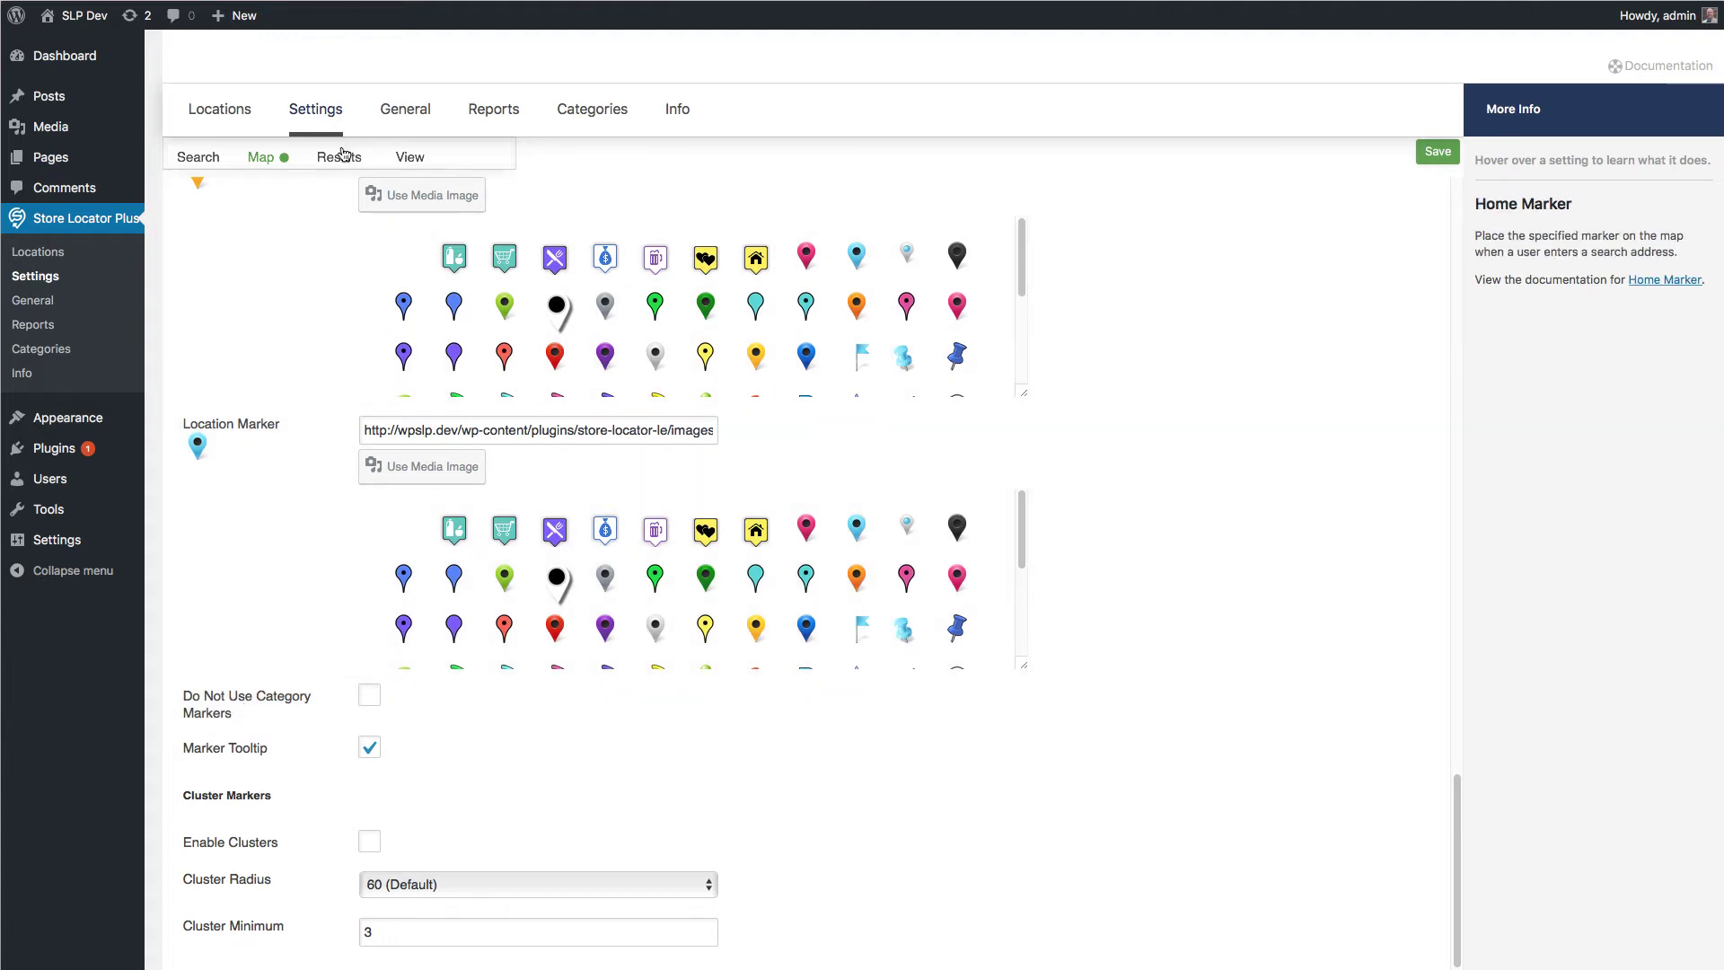
click(334, 158)
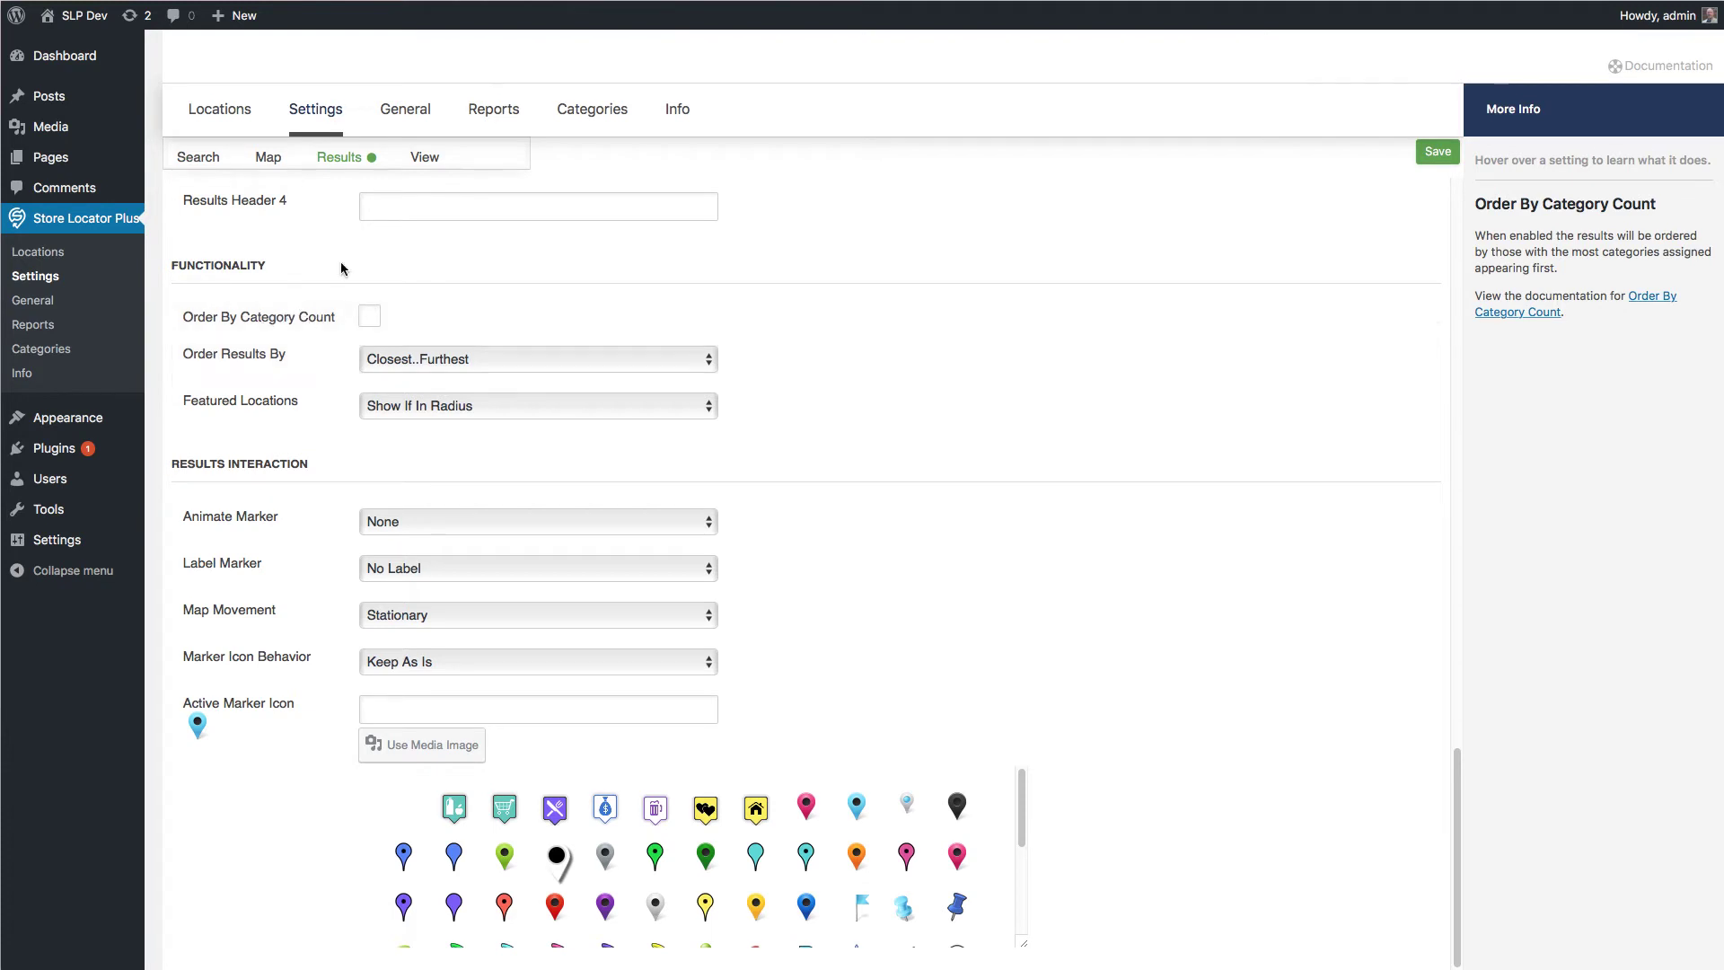
click(423, 157)
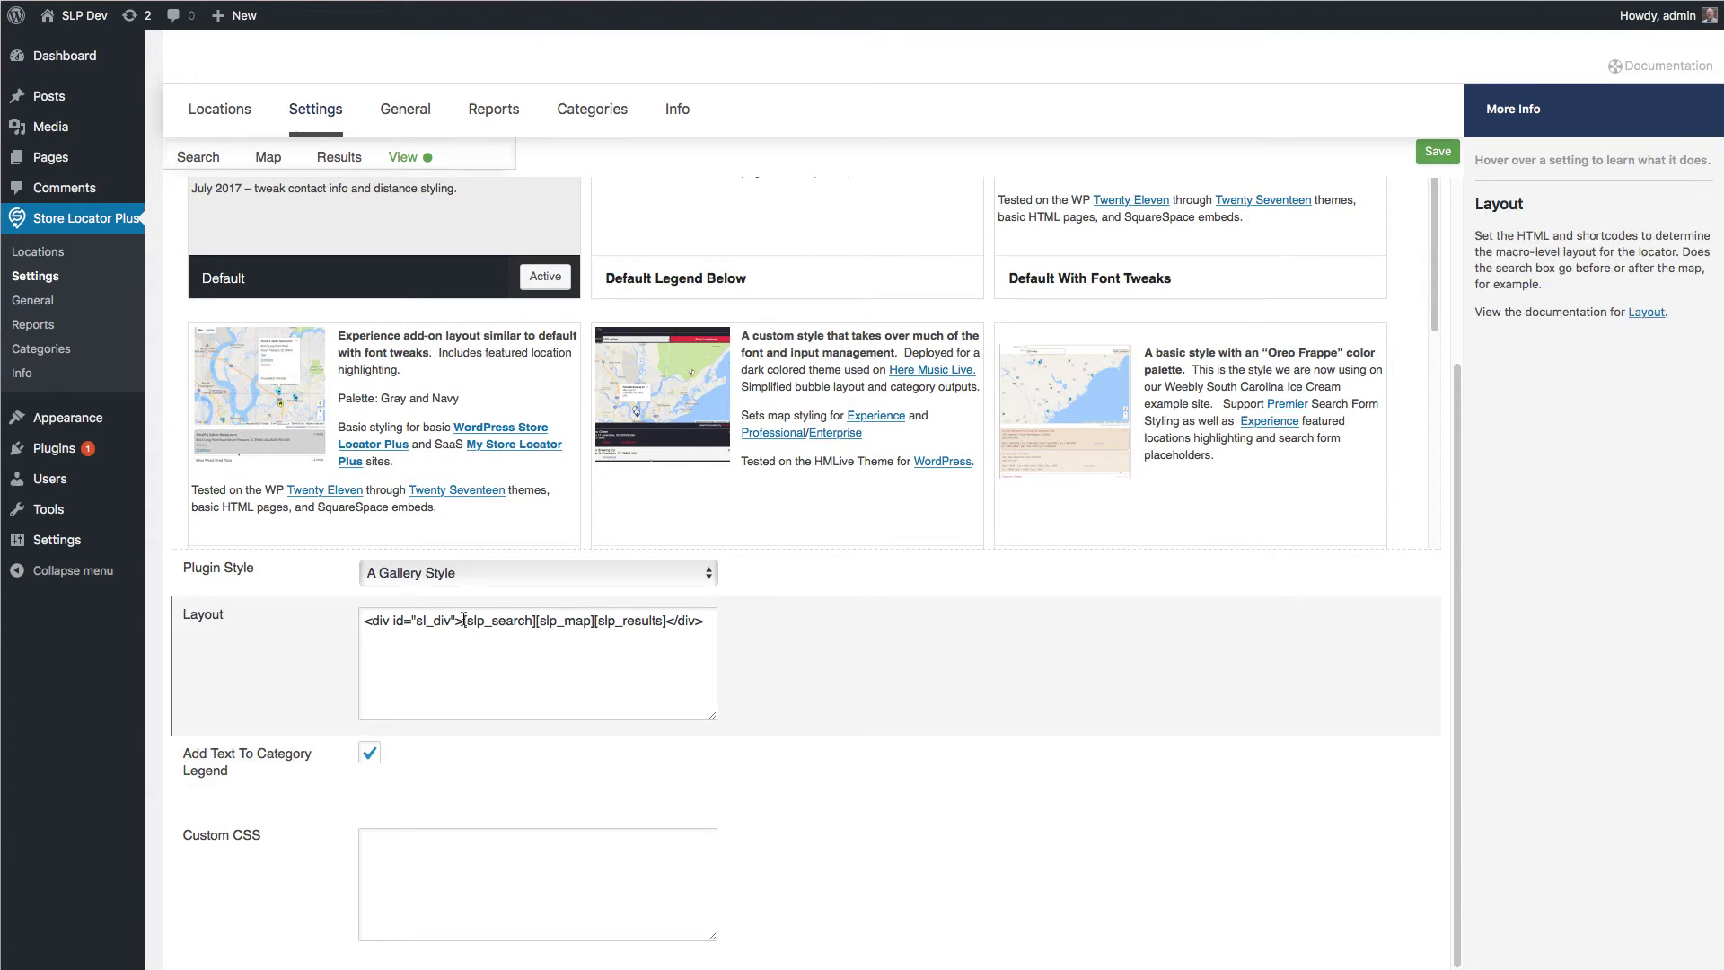
Step: Insert [slp_category legend] right after [slp_search] in the View layout
click(536, 620)
text([slp_category legend][slp_)
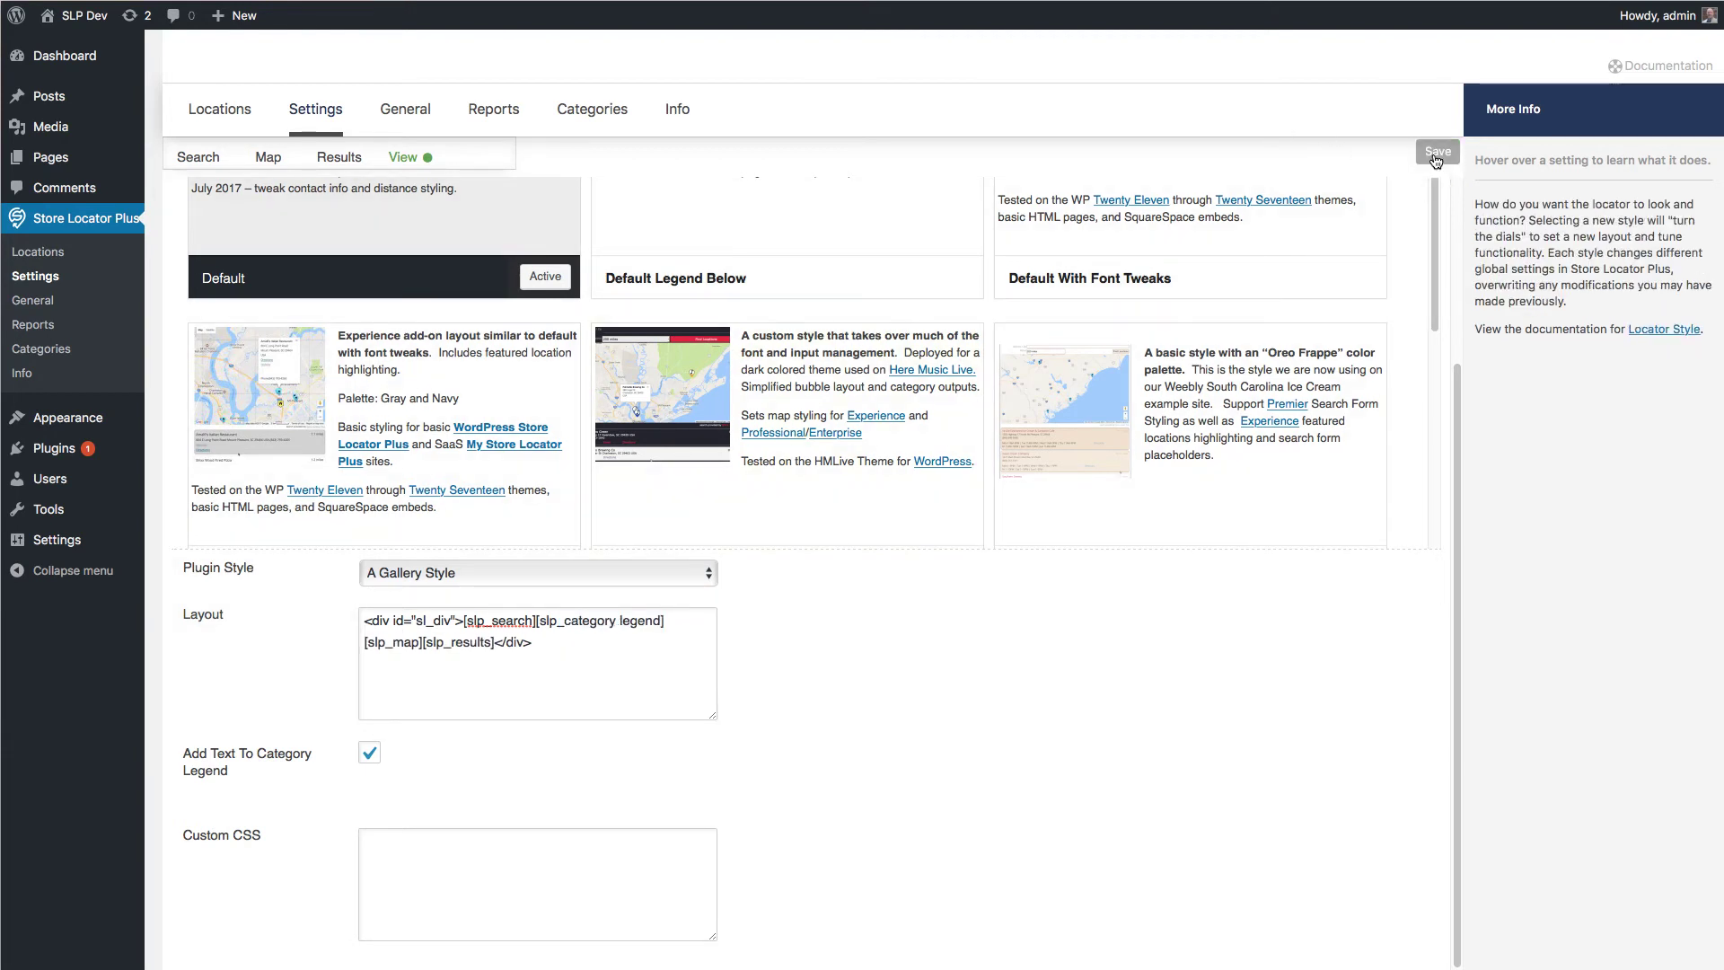
scroll(878, 458, up, 3)
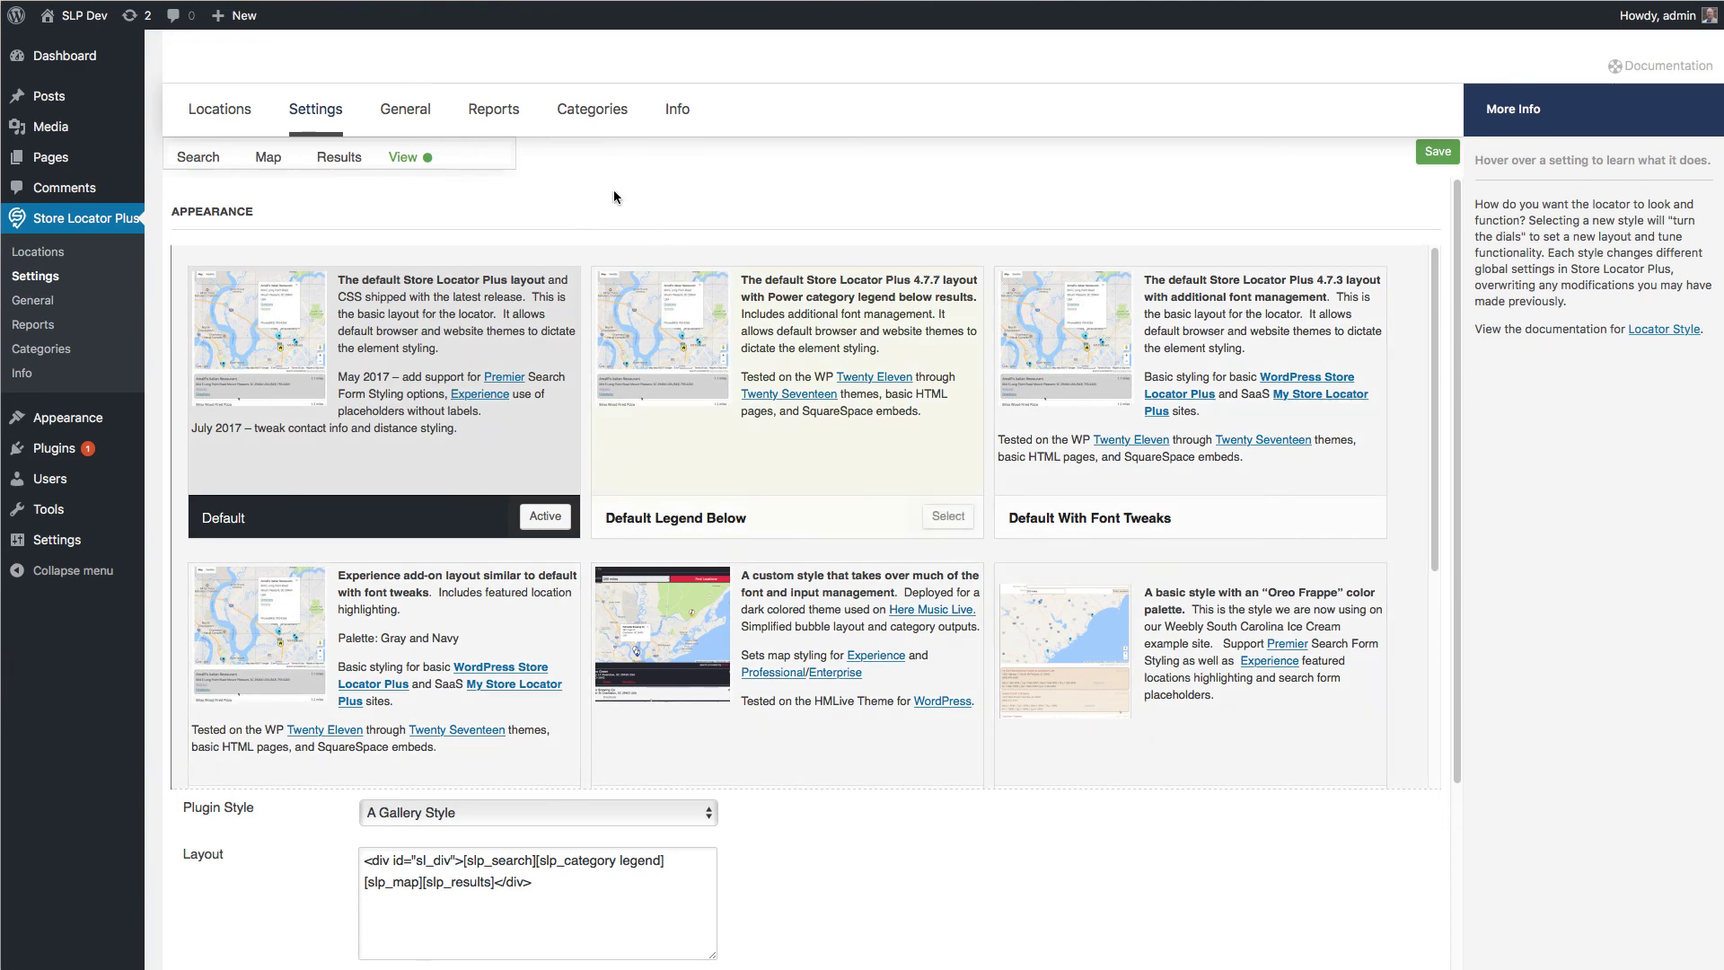
mouse_move(732, 938)
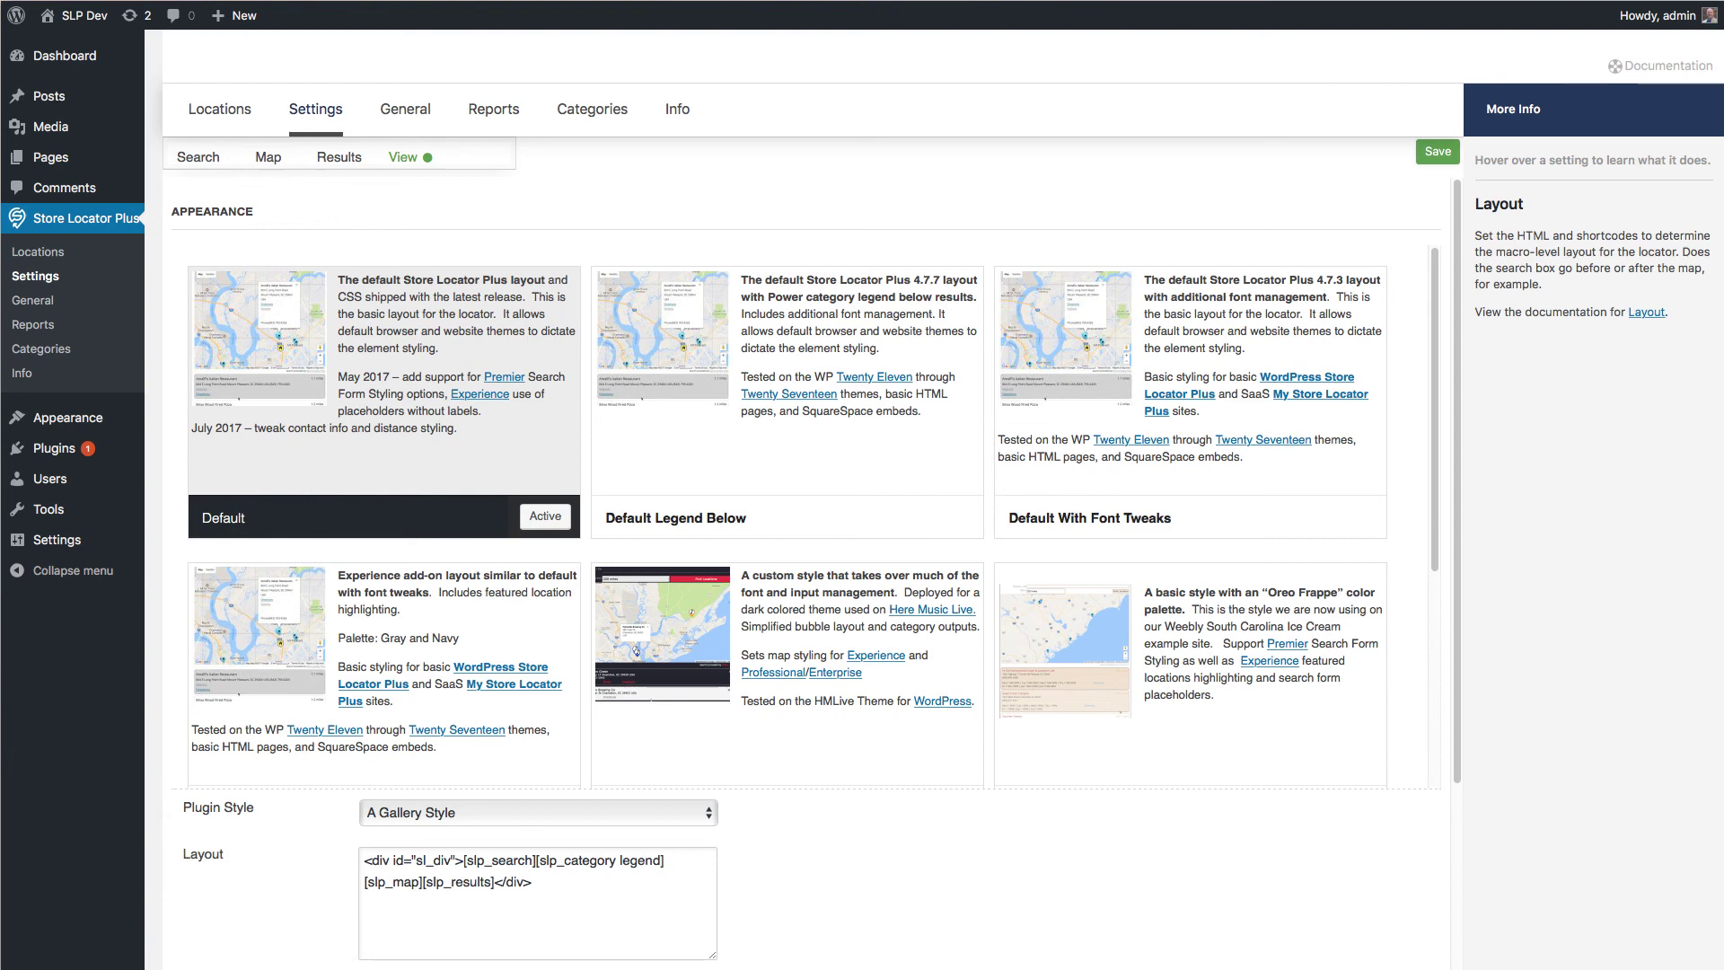